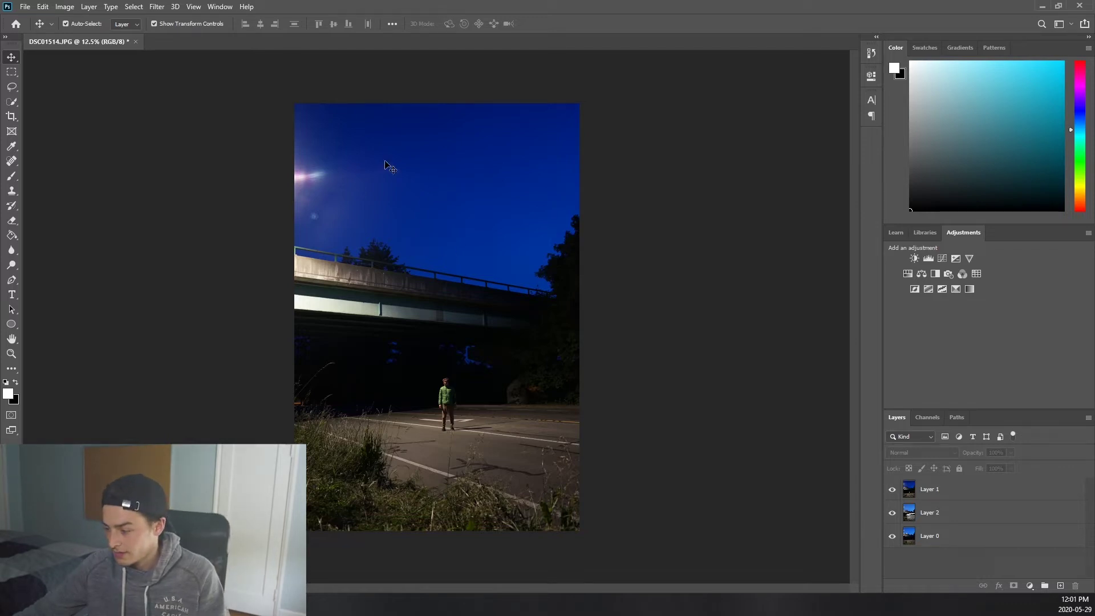
# - Toggle Layer 1 and Layer 2 visibility to compare the three shots
pyautogui.click(893, 491)
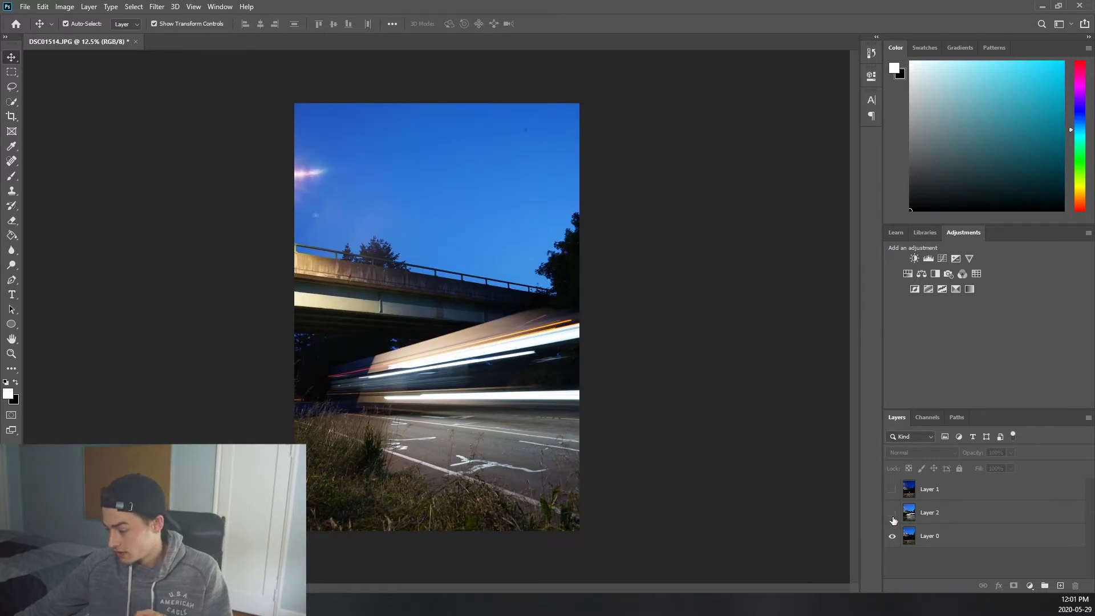
pyautogui.click(893, 515)
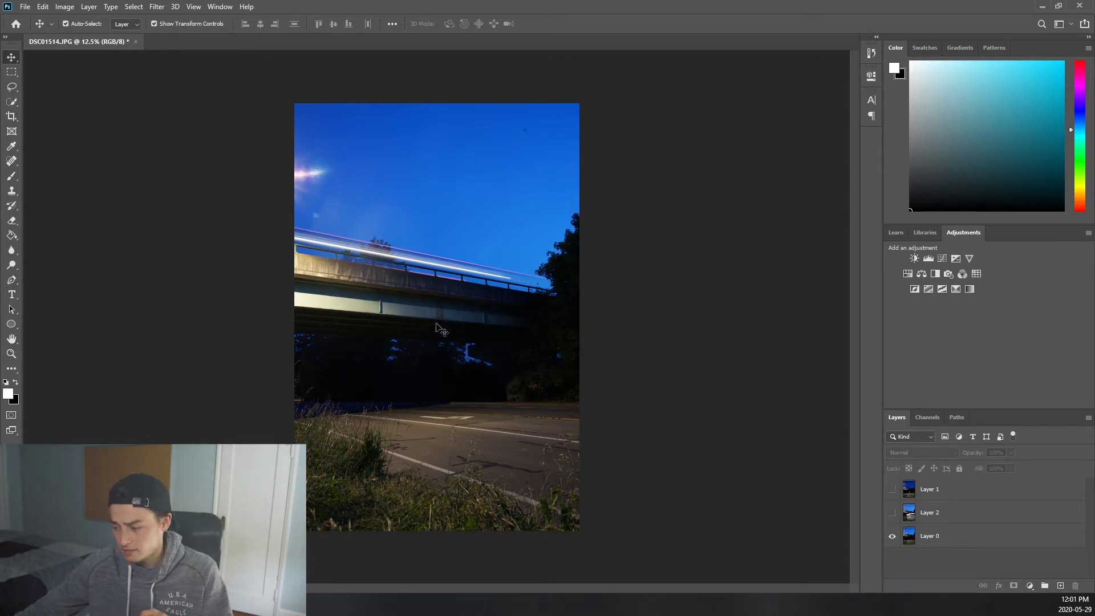
pyautogui.click(893, 513)
pyautogui.click(891, 490)
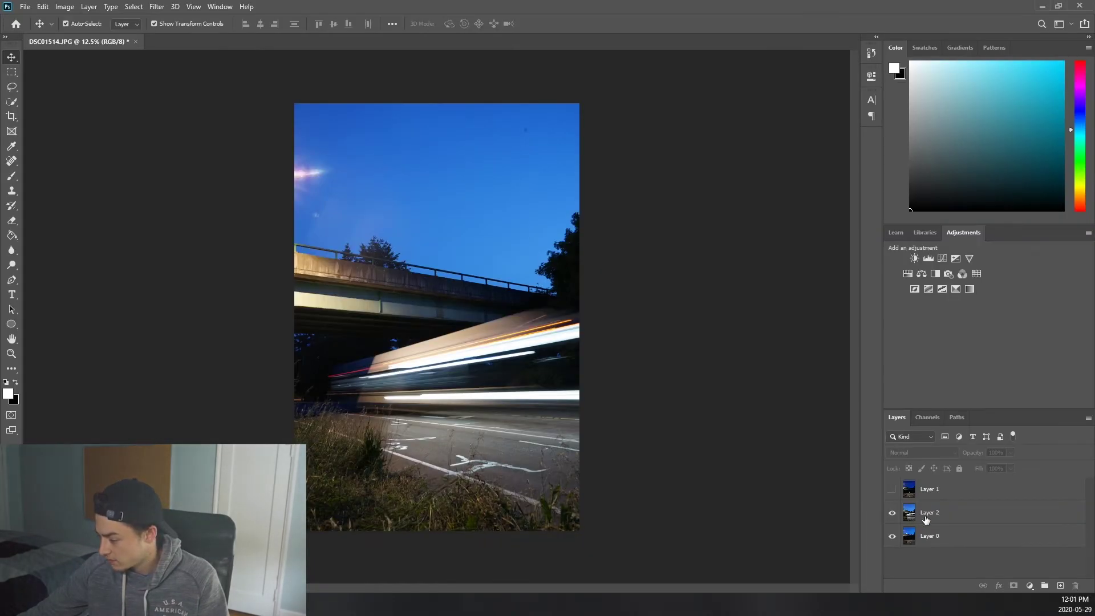
# - Set Layer 0 and Layer 2 to Lighten blend mode, then deselect them
pyautogui.click(926, 517)
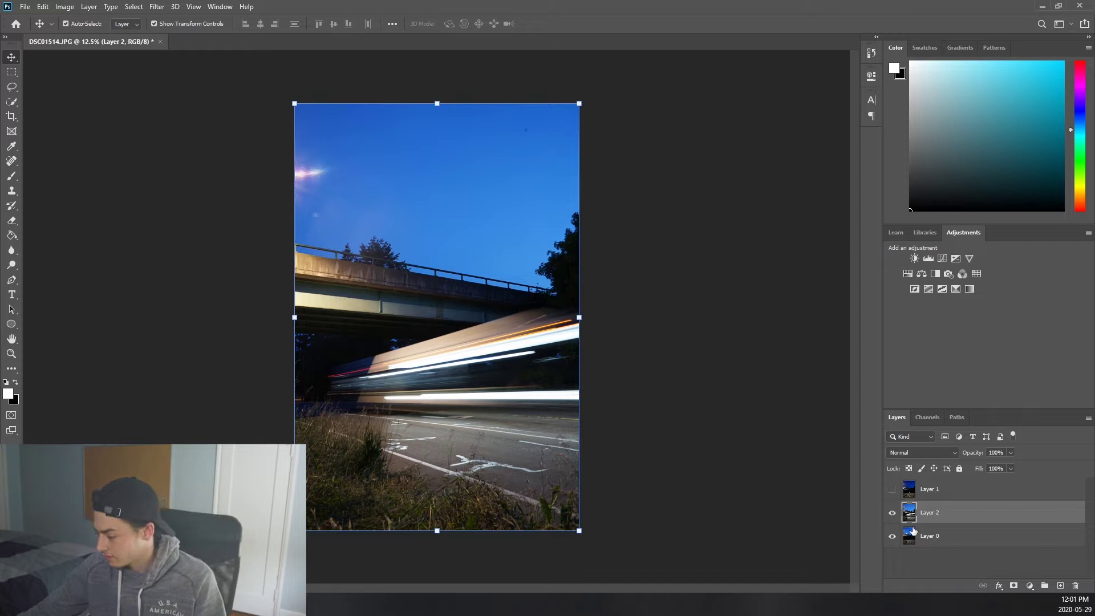
pyautogui.click(932, 565)
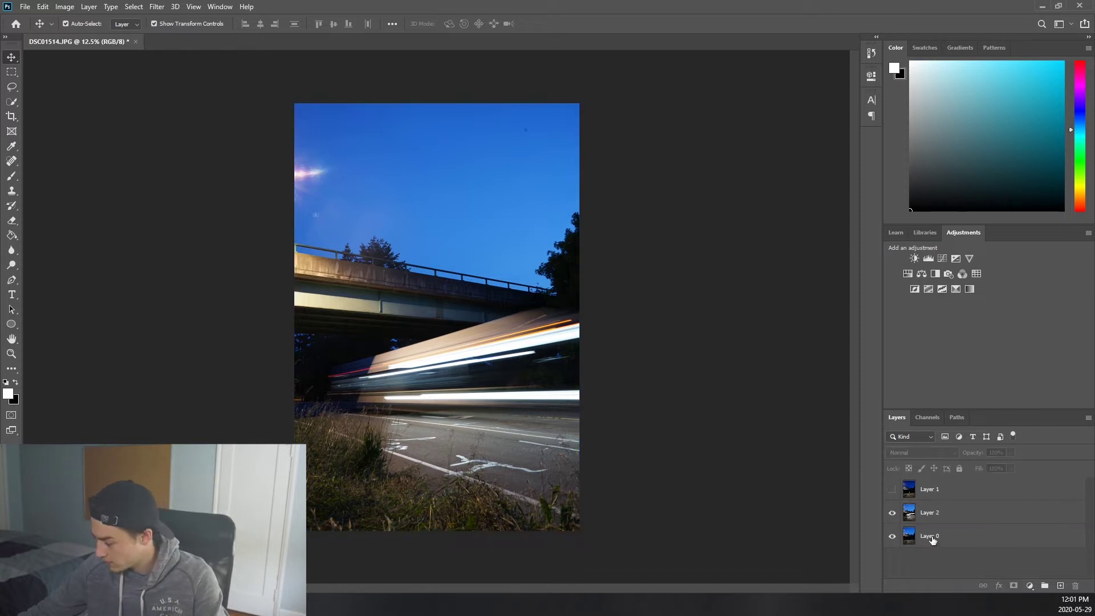
pyautogui.click(933, 537)
pyautogui.keyDown('shift'); pyautogui.click(940, 513); pyautogui.keyUp('shift')
pyautogui.click(919, 453)
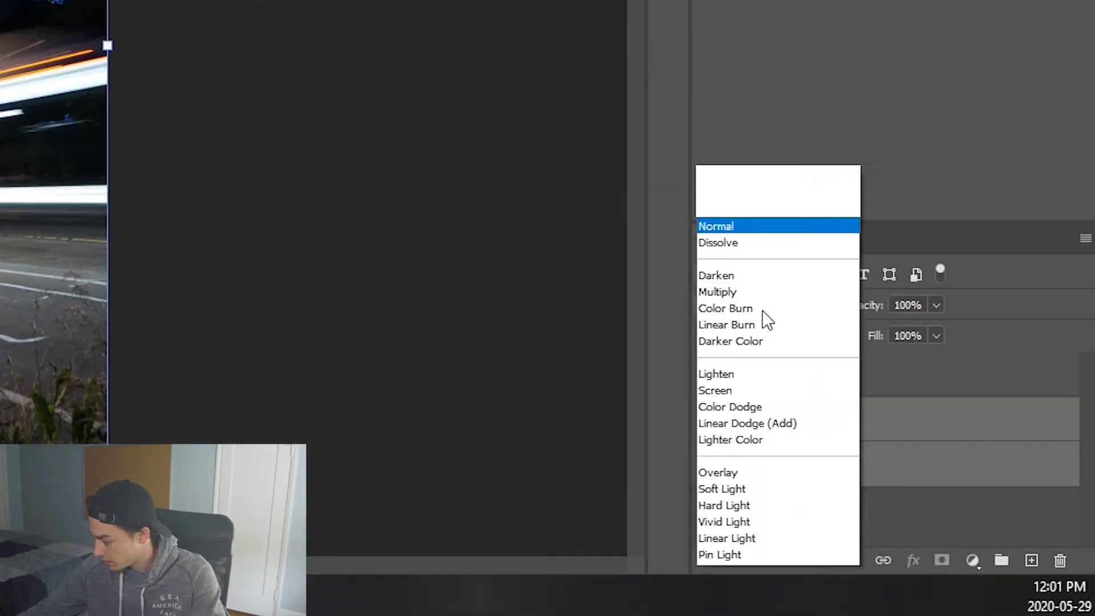
pyautogui.click(749, 192)
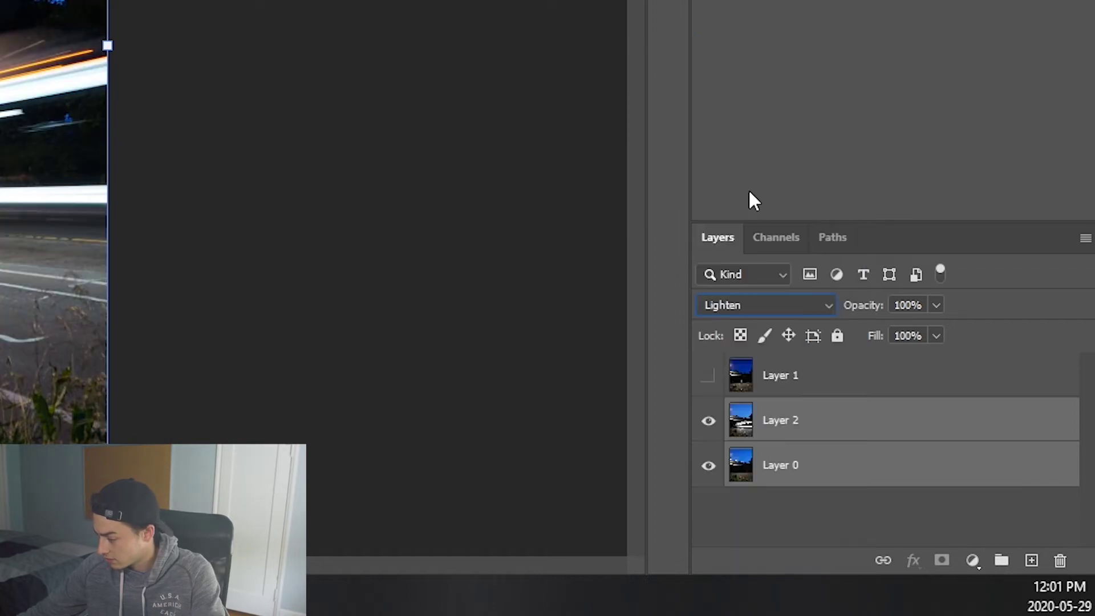
pyautogui.click(791, 505)
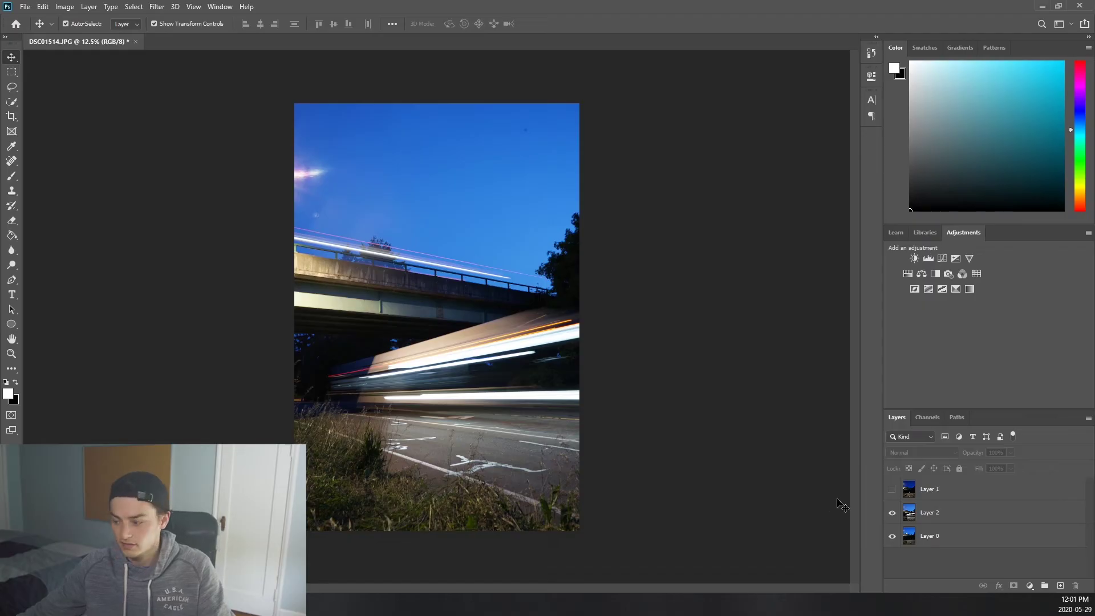
# - Show Layer 1 and mask it to a rectangular selection around the man on the road
pyautogui.click(892, 490)
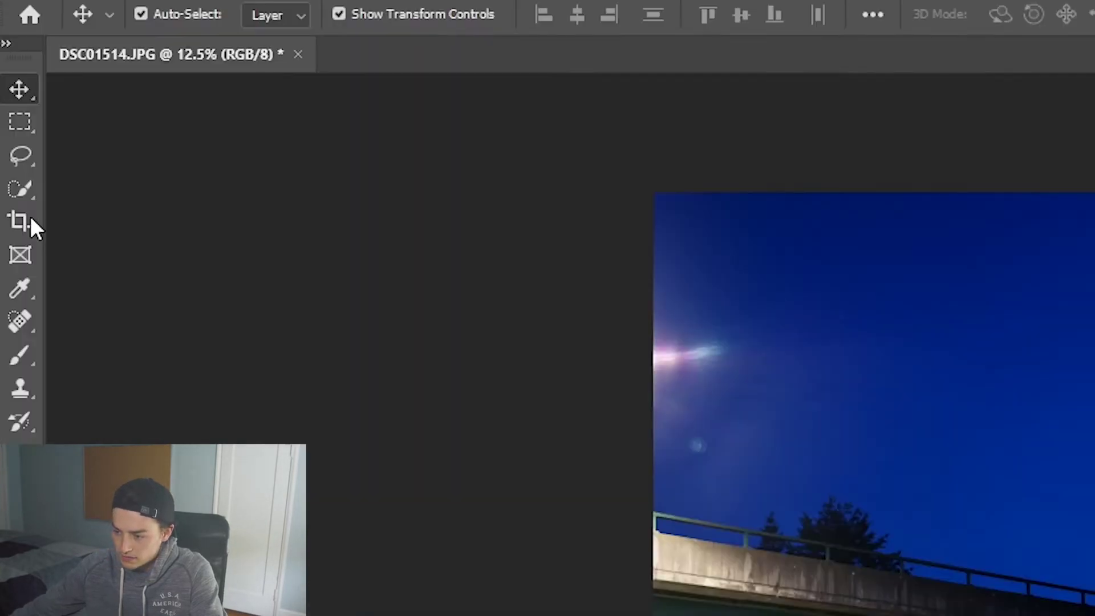
pyautogui.click(20, 122)
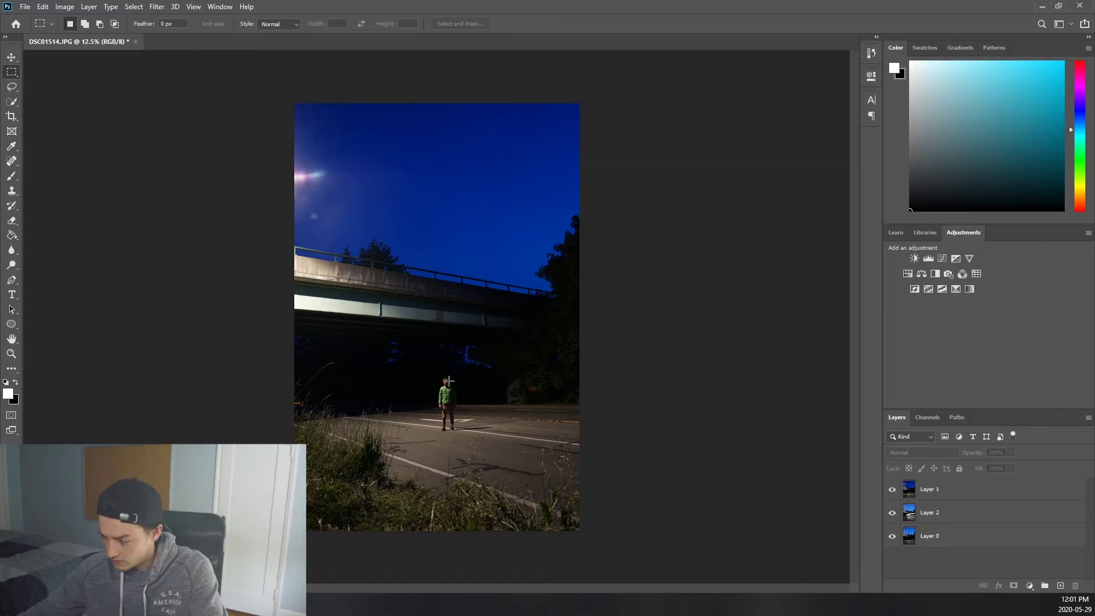
pyautogui.scroll(4, 449, 382)
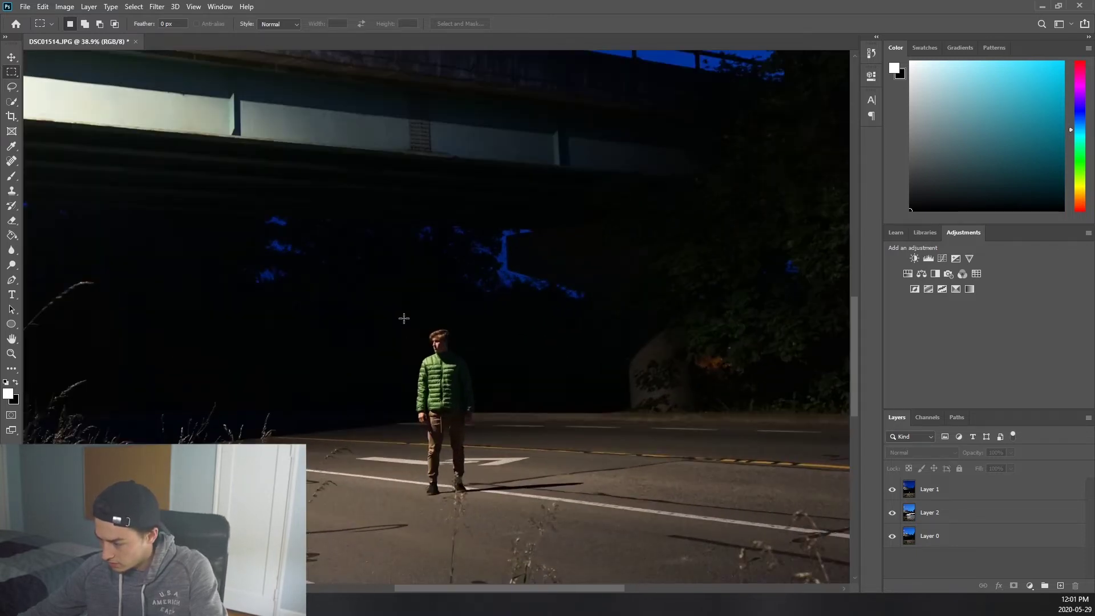
pyautogui.moveTo(404, 319); pyautogui.dragTo(592, 497)
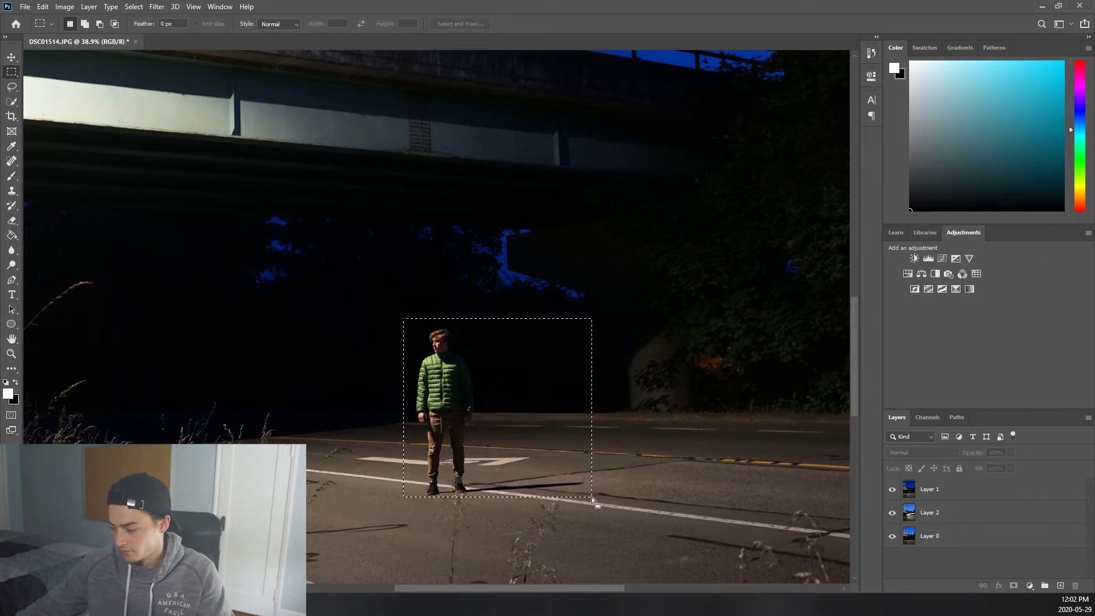
pyautogui.click(958, 489)
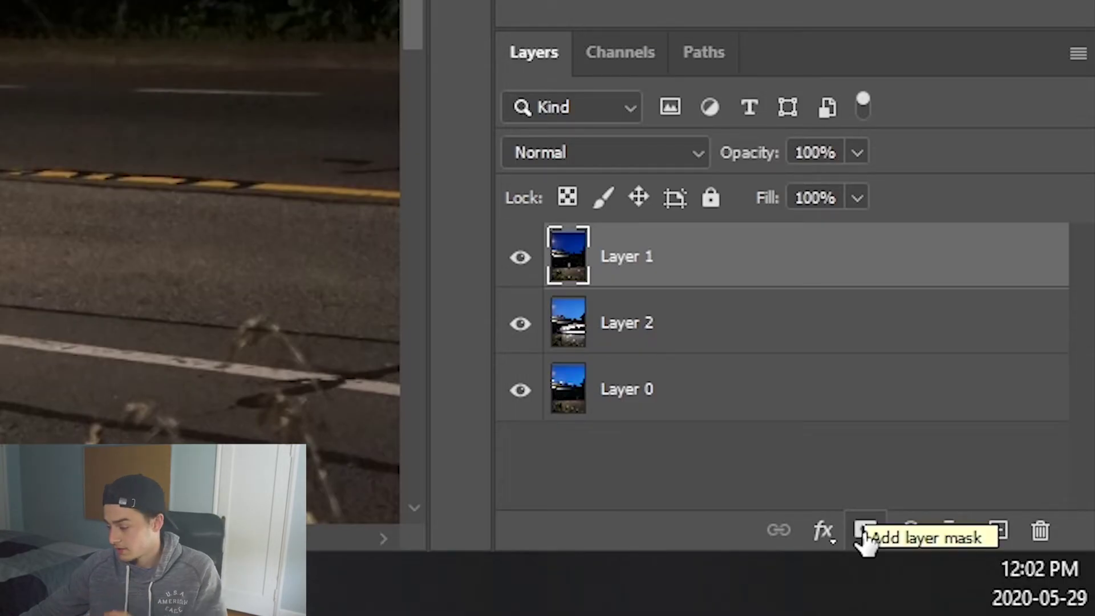
pyautogui.click(864, 533)
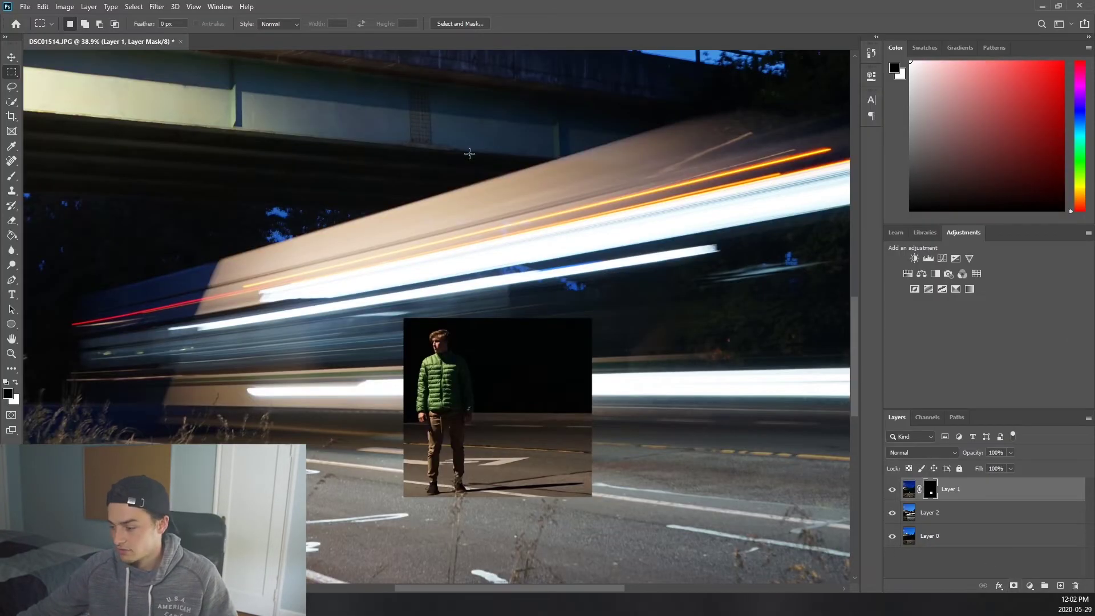
pyautogui.moveTo(456, 517); pyautogui.dragTo(736, 506)
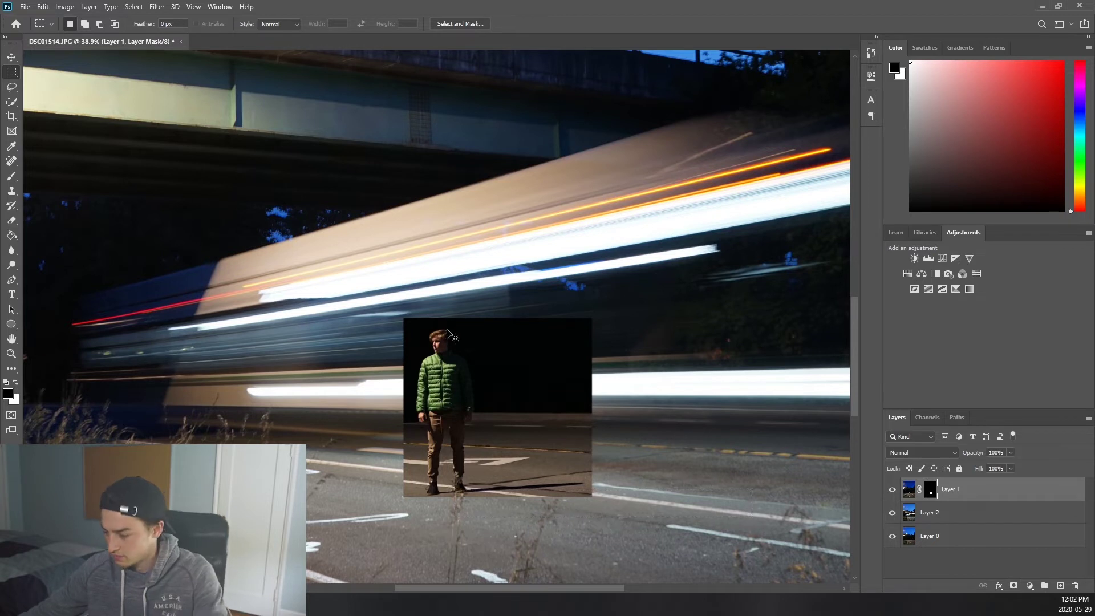
# - Move the man's masked Layer 1 slightly upward, zooming in for the nudge and back out
pyautogui.click(10, 59)
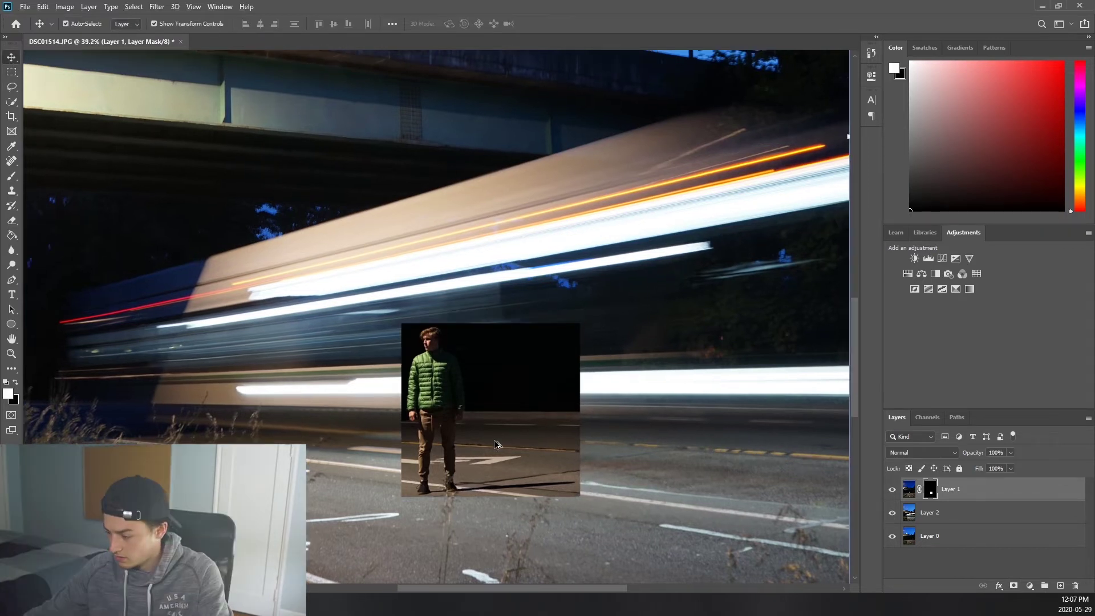
pyautogui.scroll(5, 459, 454)
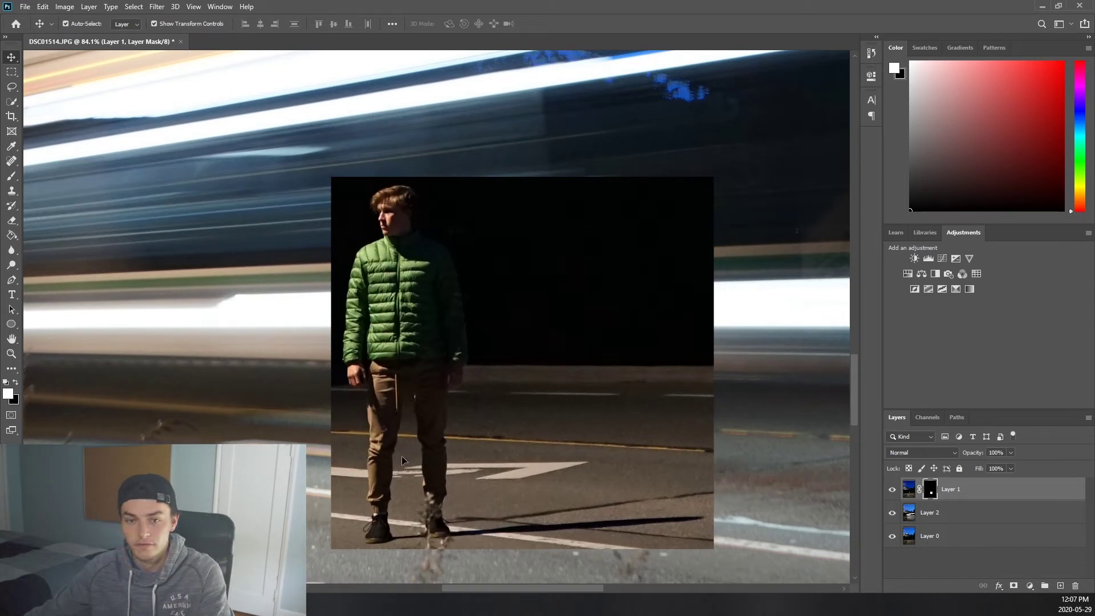
pyautogui.scroll(3, 341, 502)
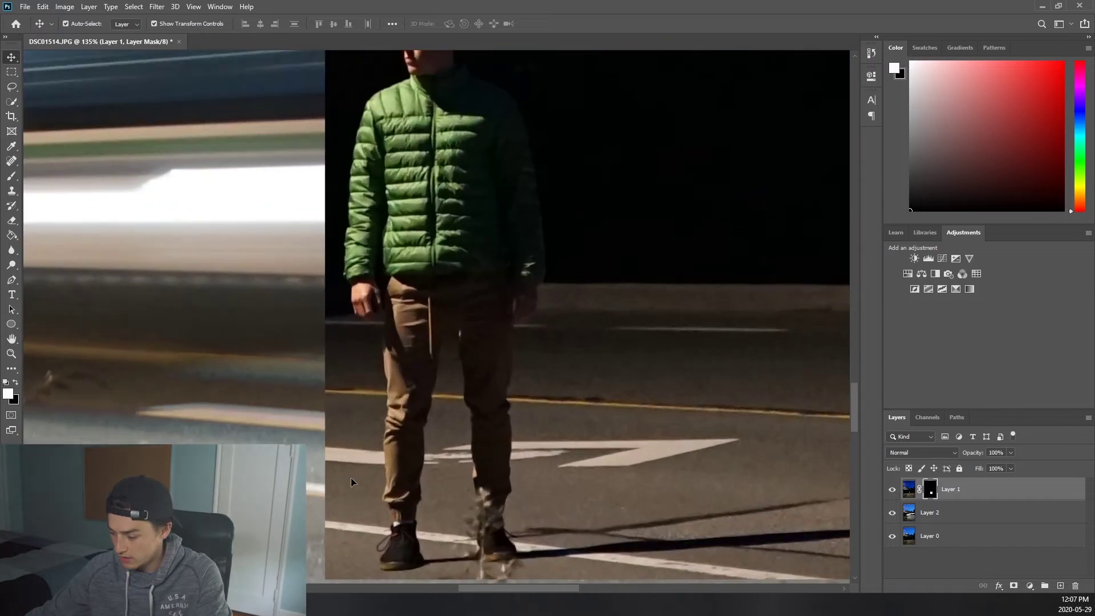
pyautogui.moveTo(350, 460); pyautogui.dragTo(350, 430)
pyautogui.scroll(-6, 361, 425)
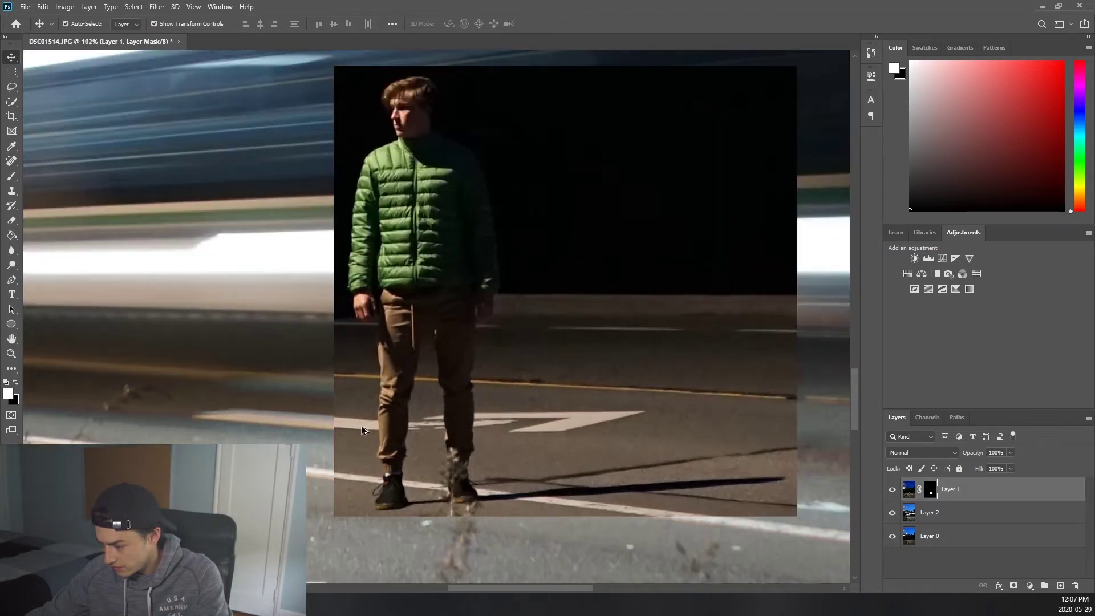
pyautogui.scroll(-3, 361, 425)
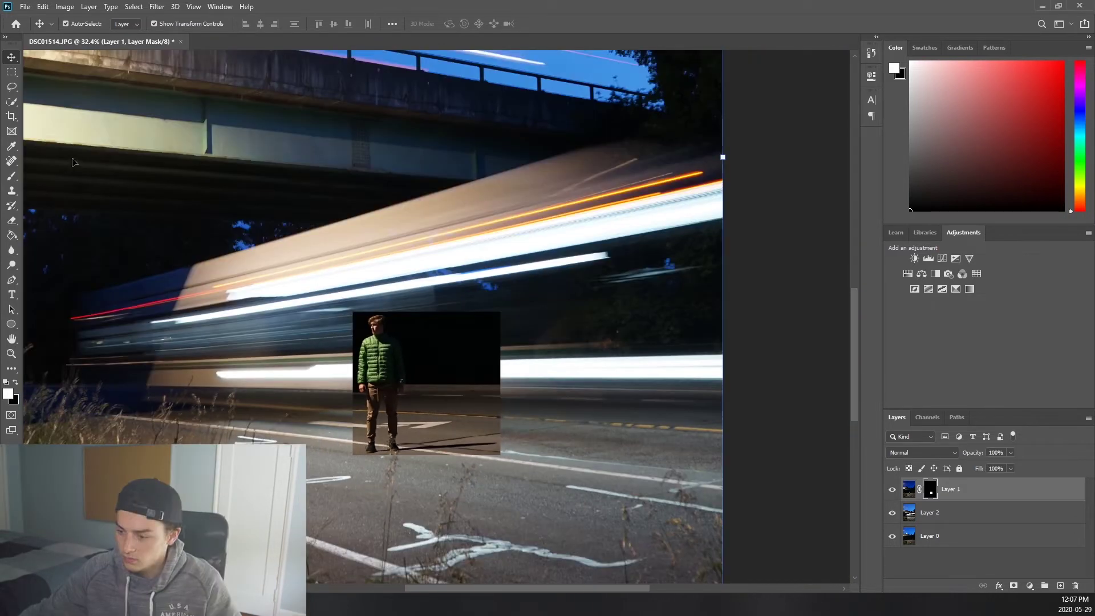
# - Pick the Brush tool and enlarge it to 61 px
pyautogui.click(15, 175)
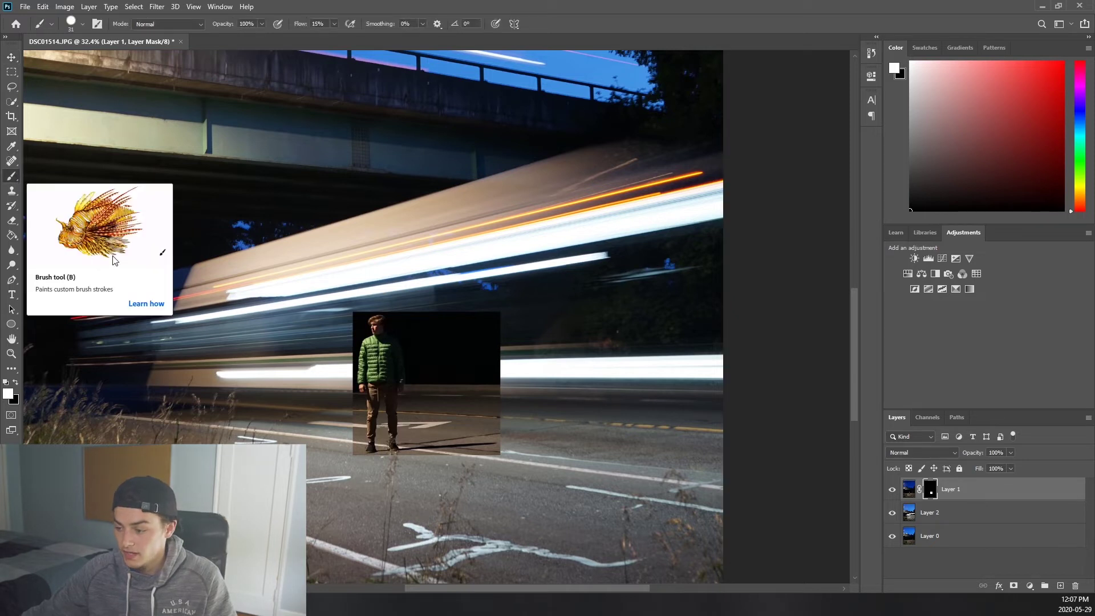
pyautogui.click(82, 24)
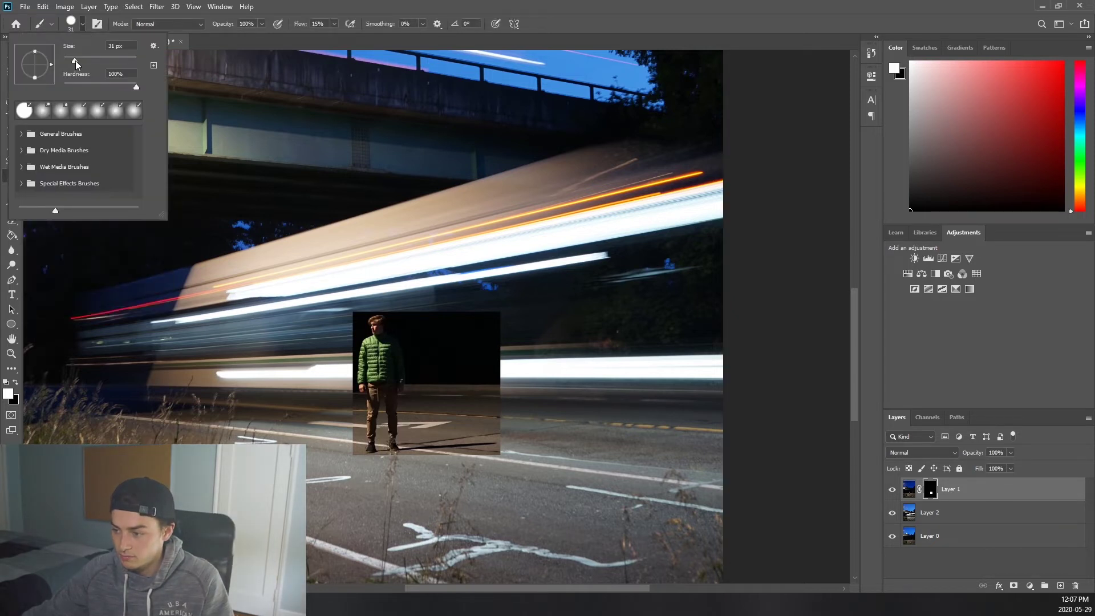
pyautogui.moveTo(75, 60); pyautogui.dragTo(85, 61)
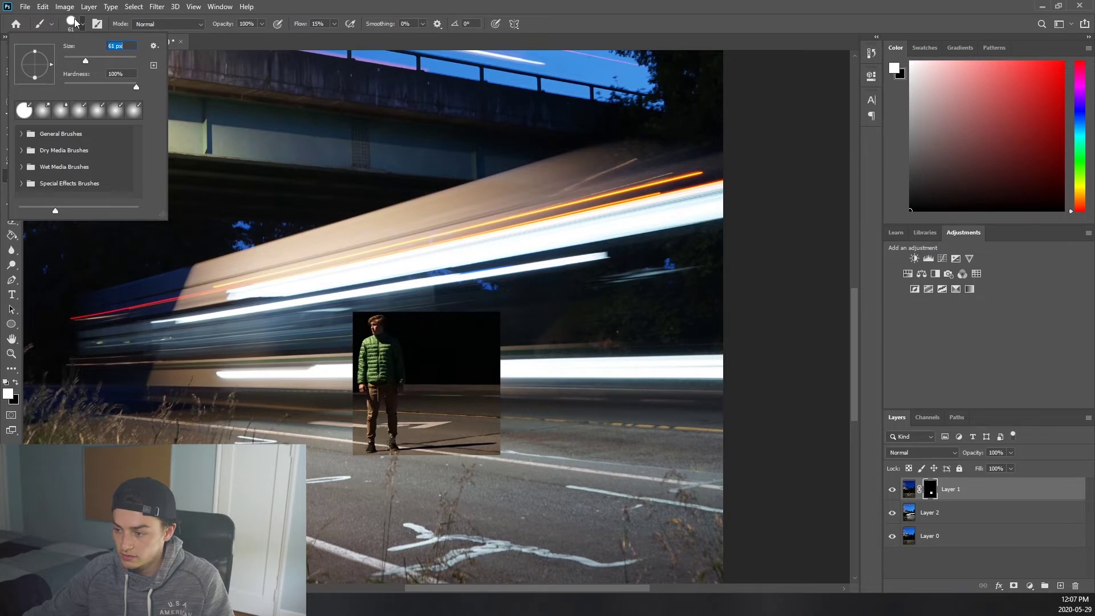
pyautogui.click(74, 23)
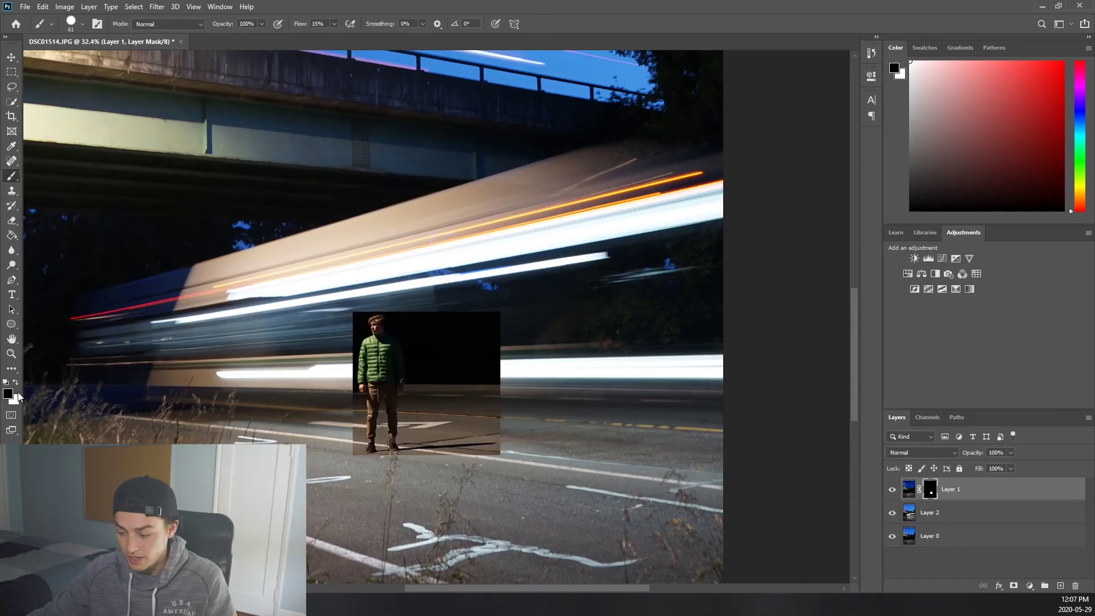
# - Undo two trial strokes on Layer 1's mask and set the foreground back to black
pyautogui.moveTo(433, 308)
pyautogui.mouseDown()
pyautogui.moveTo(463, 395)
pyautogui.moveTo(434, 425)
pyautogui.moveTo(441, 366)
pyautogui.moveTo(471, 347)
pyautogui.mouseUp()
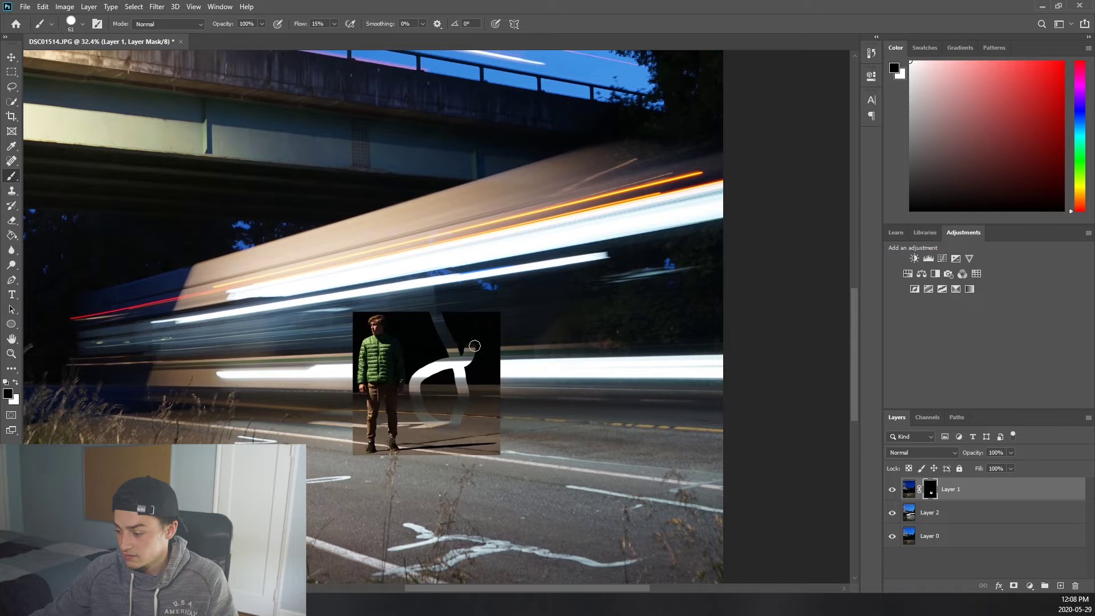
pyautogui.hotkey('ctrl', 'z')
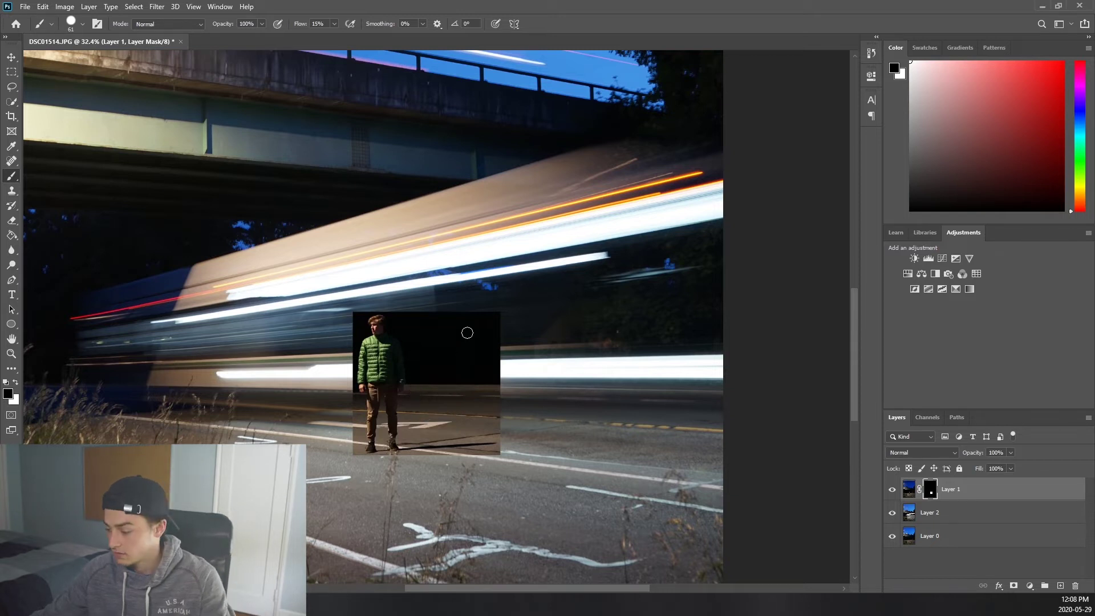
pyautogui.click(16, 382)
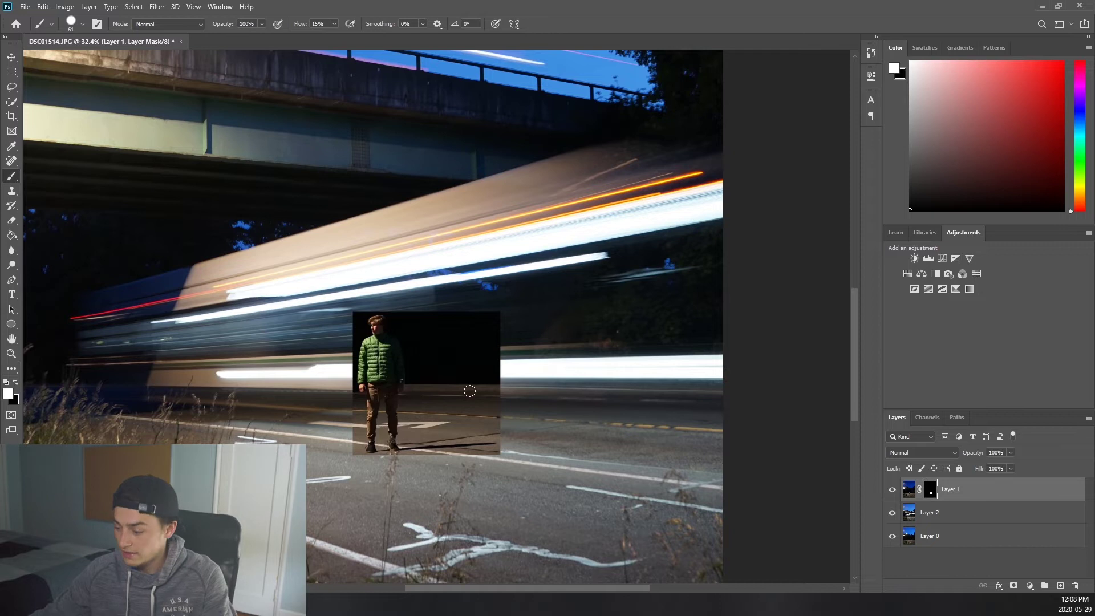
pyautogui.moveTo(479, 379)
pyautogui.mouseDown()
pyautogui.moveTo(609, 390)
pyautogui.moveTo(599, 346)
pyautogui.moveTo(588, 424)
pyautogui.moveTo(568, 439)
pyautogui.moveTo(620, 424)
pyautogui.mouseUp()
pyautogui.hotkey('ctrl', 'z')
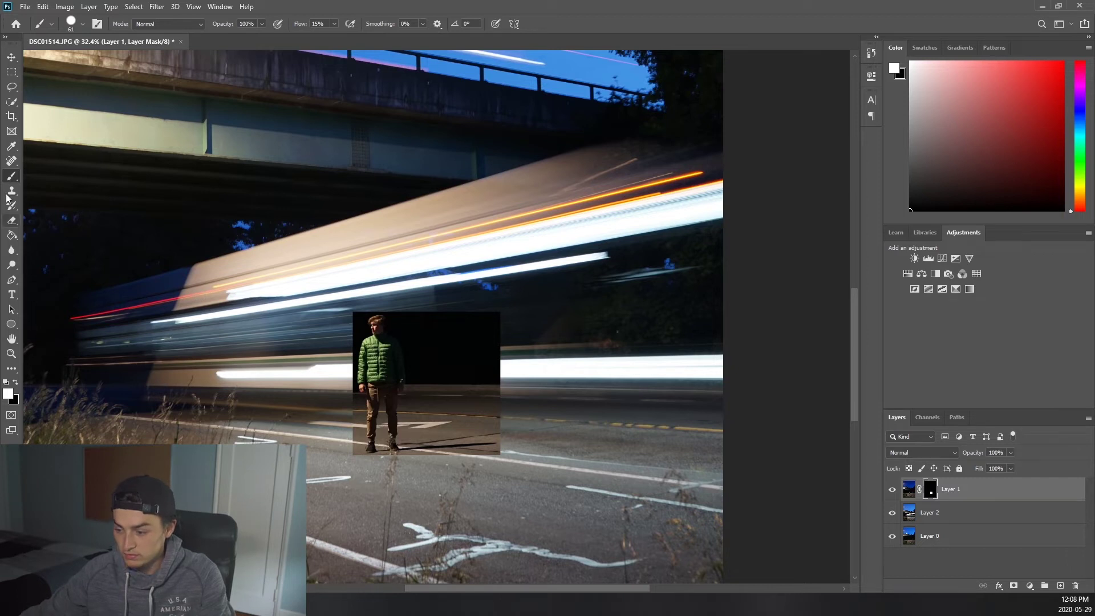
pyautogui.click(16, 383)
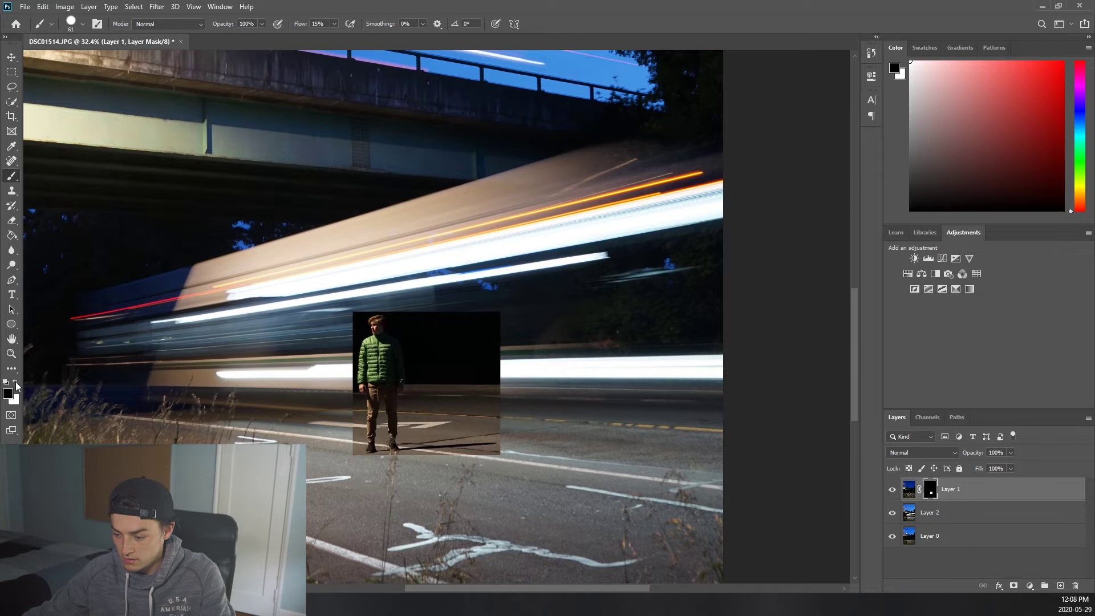
# - Paint out the dark backdrop above, right and left of the man with a larger black brush
pyautogui.scroll(3, 419, 387)
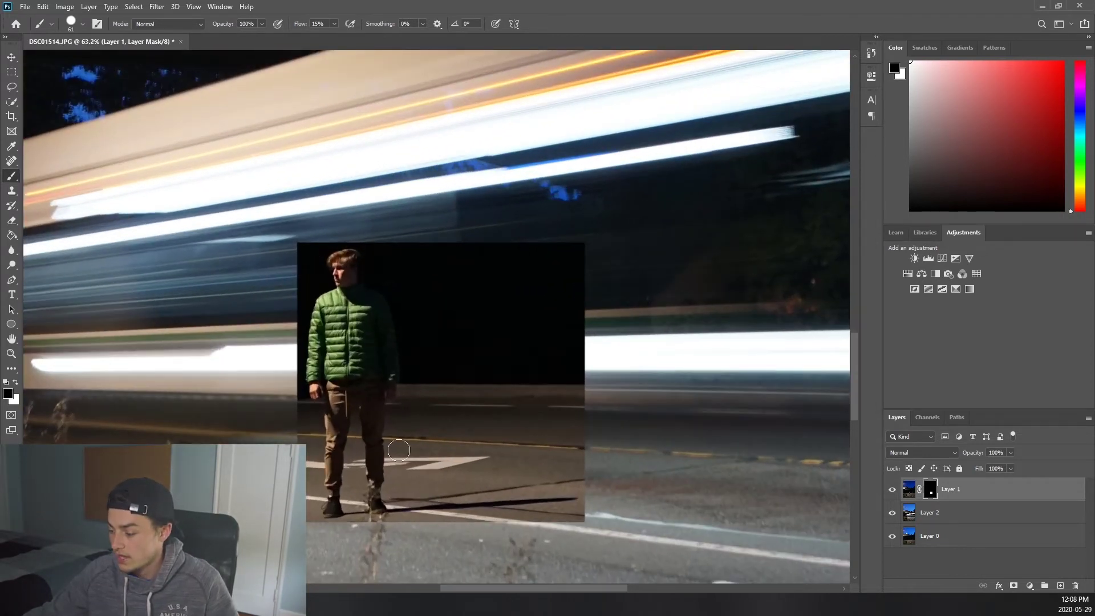
pyautogui.moveTo(419, 239)
pyautogui.mouseDown()
pyautogui.moveTo(439, 365)
pyautogui.moveTo(427, 458)
pyautogui.moveTo(608, 451)
pyautogui.moveTo(554, 435)
pyautogui.moveTo(468, 448)
pyautogui.moveTo(447, 410)
pyautogui.moveTo(455, 306)
pyautogui.mouseUp()
pyautogui.click(82, 24)
pyautogui.moveTo(100, 61); pyautogui.dragTo(126, 60)
pyautogui.press('Return')
pyautogui.moveTo(542, 262)
pyautogui.mouseDown()
pyautogui.moveTo(513, 404)
pyautogui.moveTo(447, 282)
pyautogui.moveTo(467, 403)
pyautogui.mouseUp()
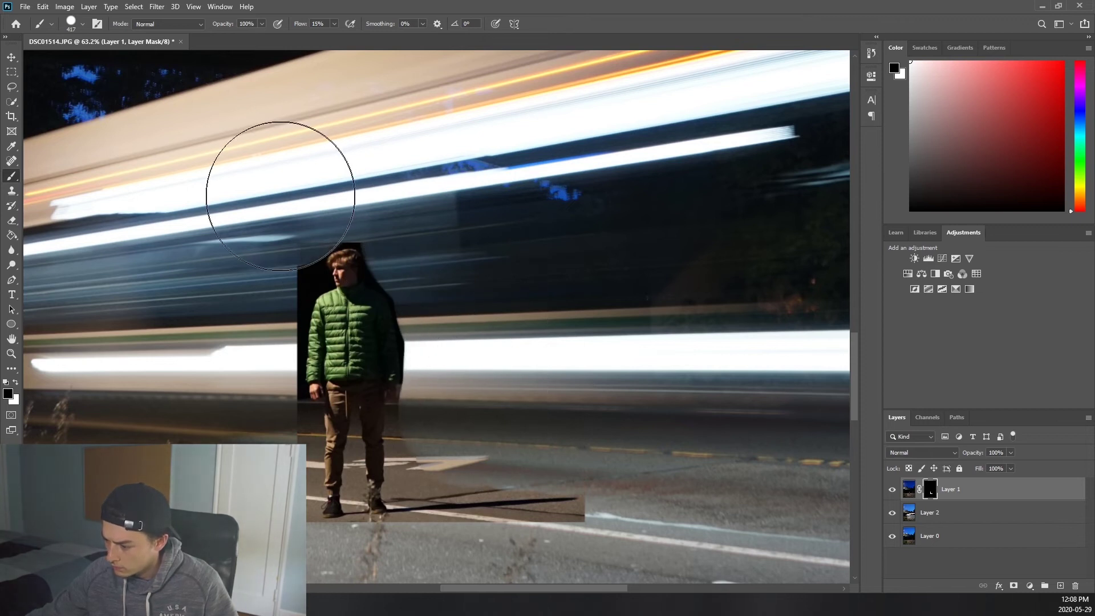
pyautogui.moveTo(281, 196)
pyautogui.mouseDown()
pyautogui.moveTo(225, 308)
pyautogui.moveTo(238, 430)
pyautogui.mouseUp()
# - Shrink the brush and test a stroke between the man's legs, then undo it
pyautogui.click(83, 24)
pyautogui.moveTo(62, 50); pyautogui.dragTo(13, 53)
pyautogui.press('Return')
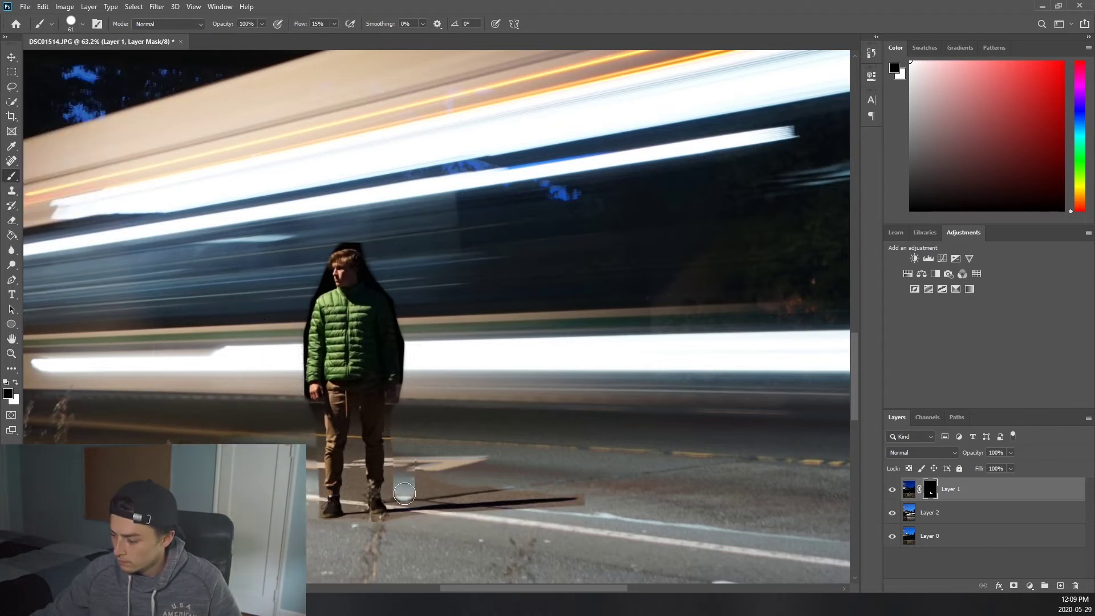
pyautogui.scroll(4, 337, 514)
pyautogui.moveTo(379, 453); pyautogui.dragTo(391, 440)
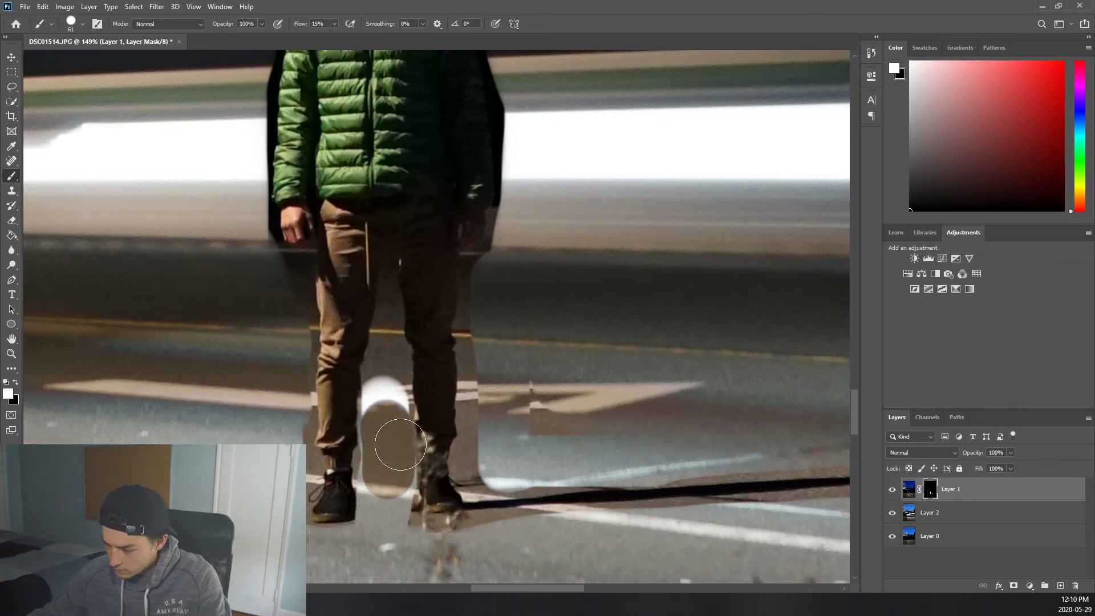
pyautogui.hotkey('ctrl', 'z')
pyautogui.scroll(-4, 288, 342)
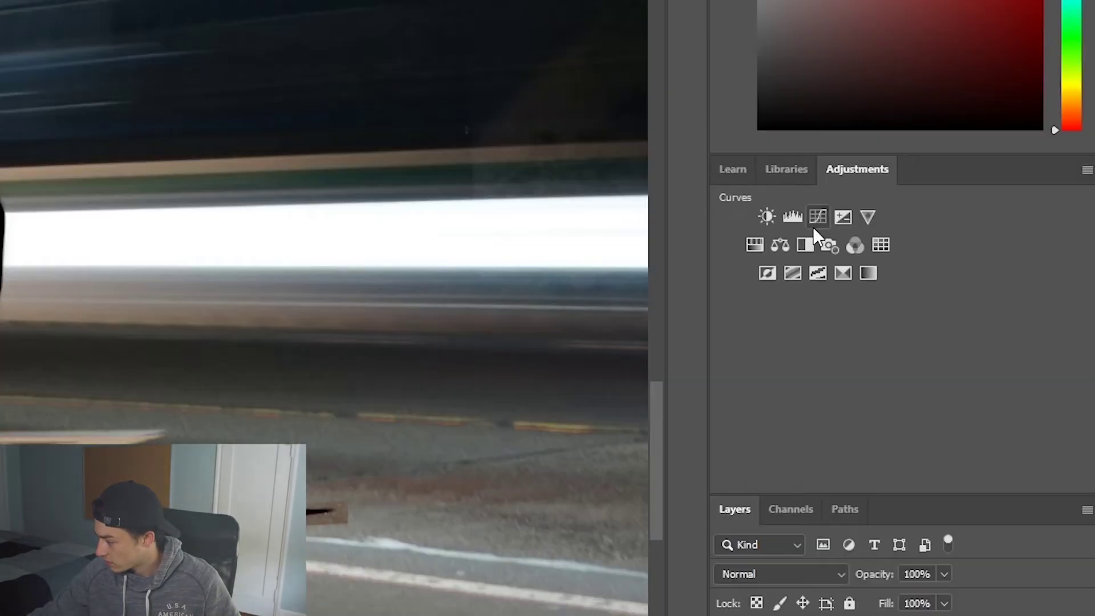
# - Add a Curves adjustment clipped to Layer 1 with an upward-bowed curve to brighten the man
pyautogui.click(943, 258)
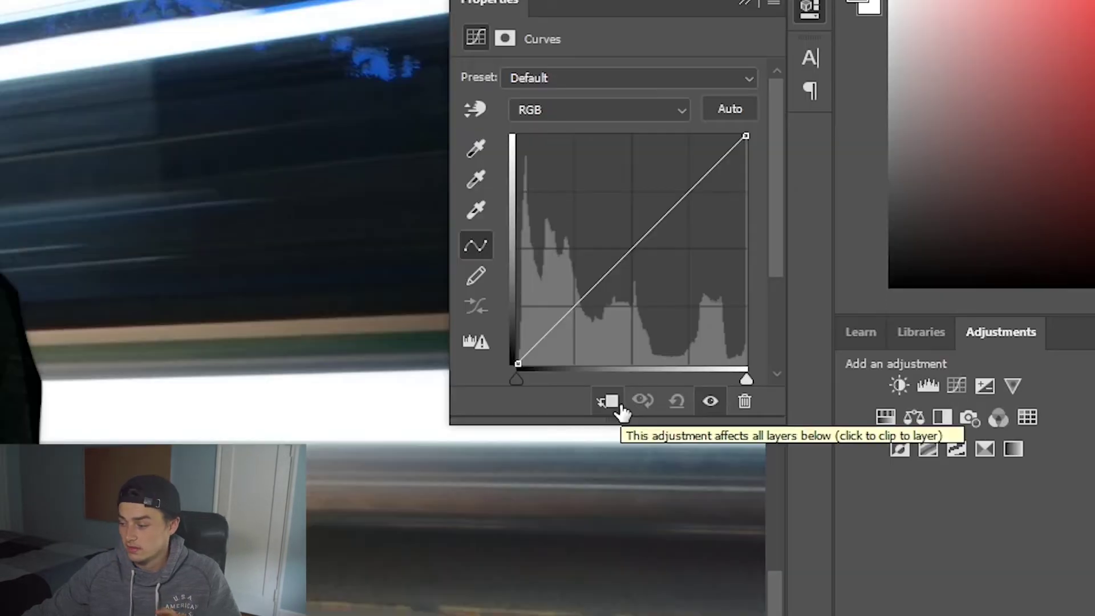
pyautogui.click(619, 408)
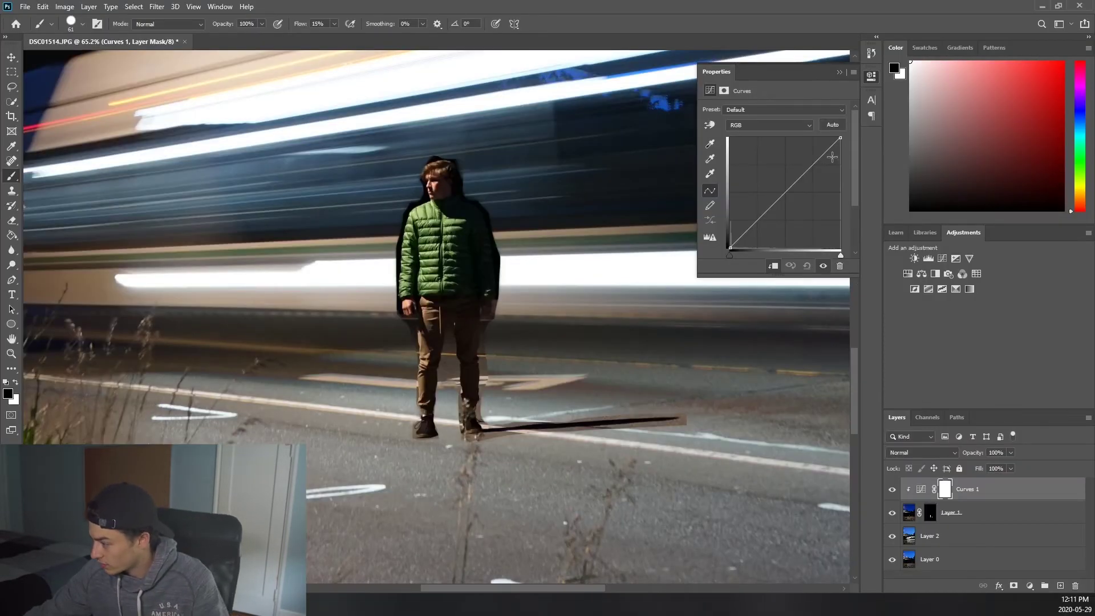
pyautogui.moveTo(811, 169); pyautogui.dragTo(805, 161)
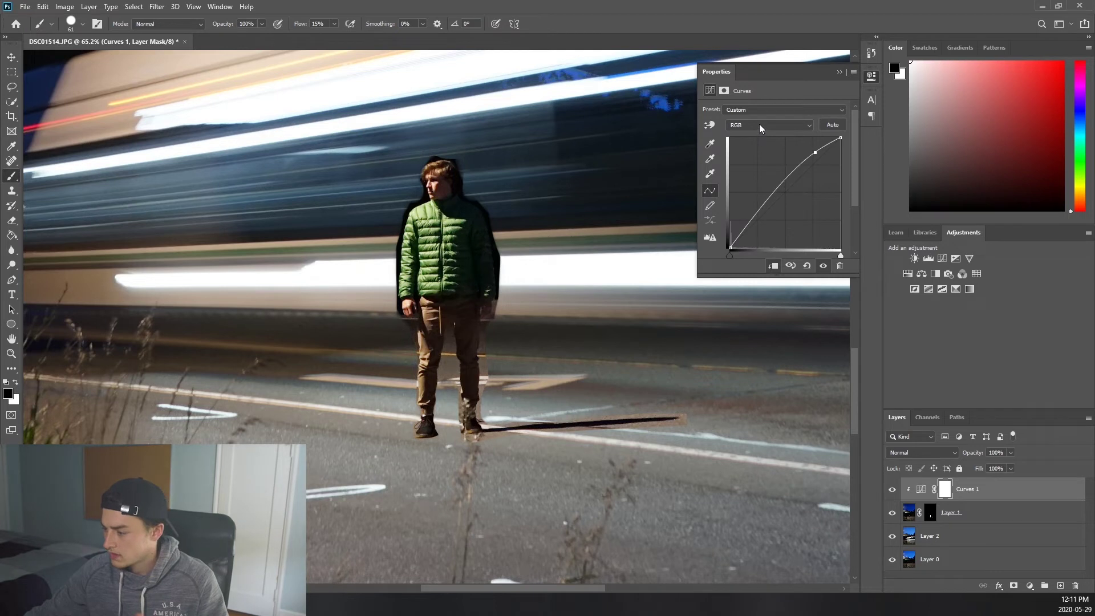
pyautogui.click(838, 69)
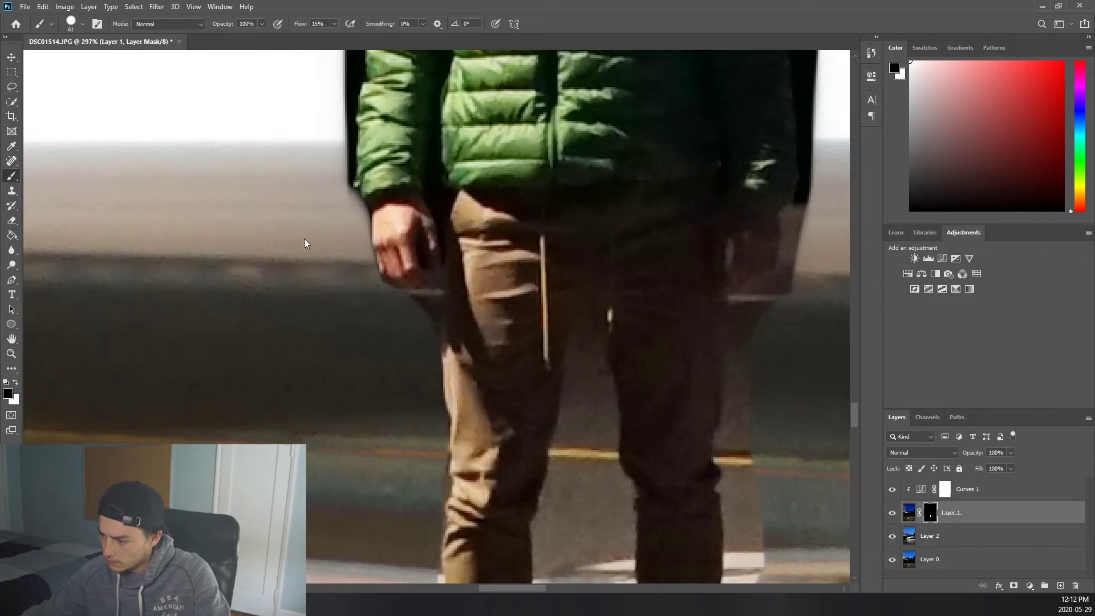
# - Zoom in and out around the man's legs and shoes to inspect the mask edges
pyautogui.keyDown('alt'); pyautogui.scroll(-3, 299, 304); pyautogui.keyUp('alt')
pyautogui.scroll(-5, 433, 320)
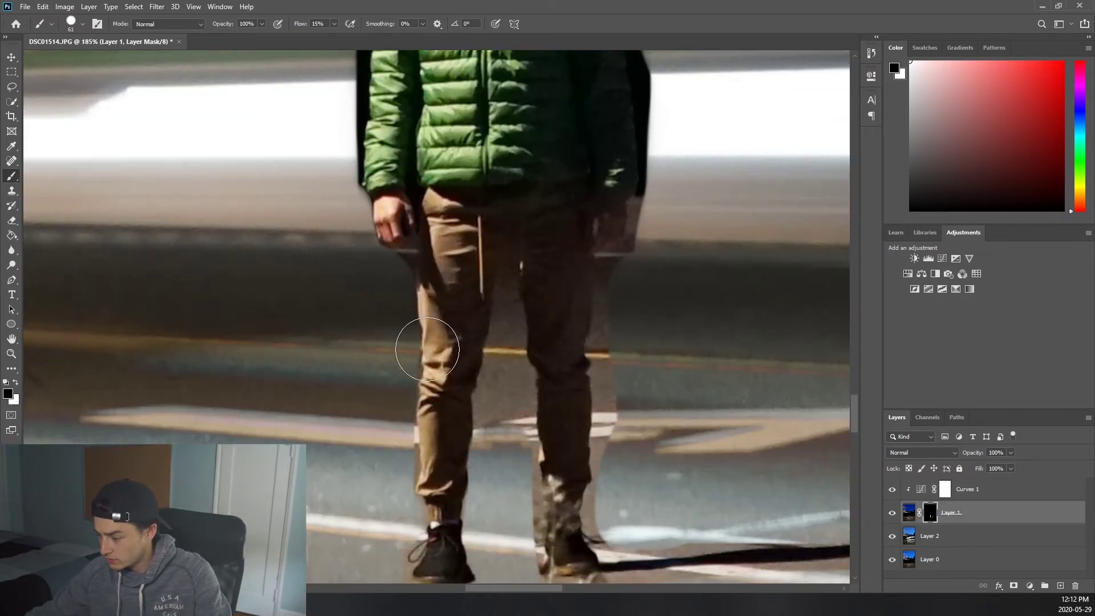
pyautogui.keyDown('alt'); pyautogui.scroll(3, 402, 322); pyautogui.keyUp('alt')
pyautogui.scroll(2, 388, 262)
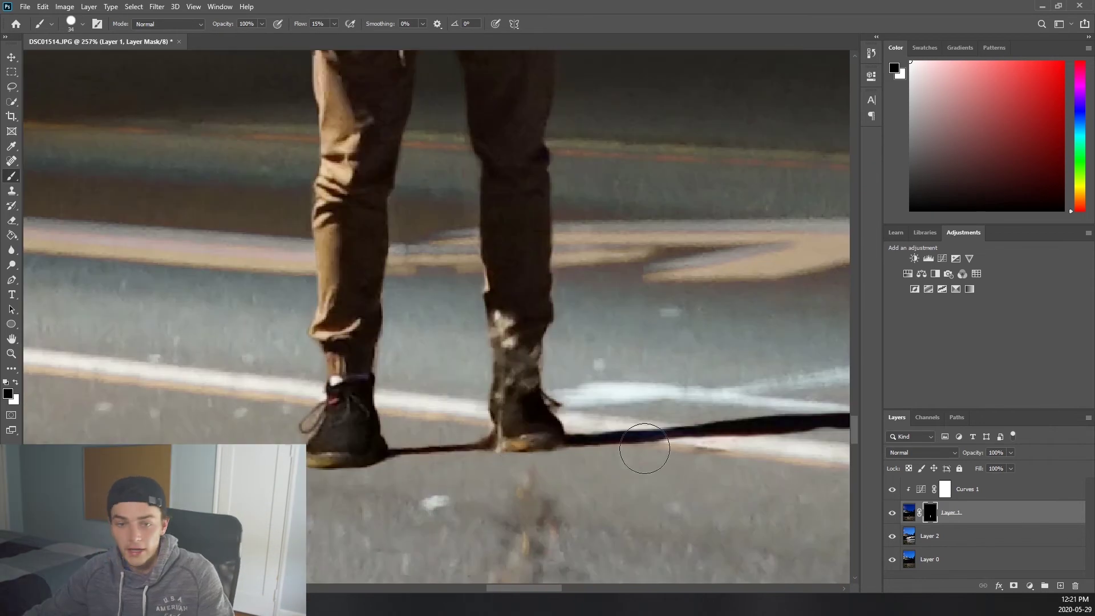
pyautogui.scroll(-6, 641, 448)
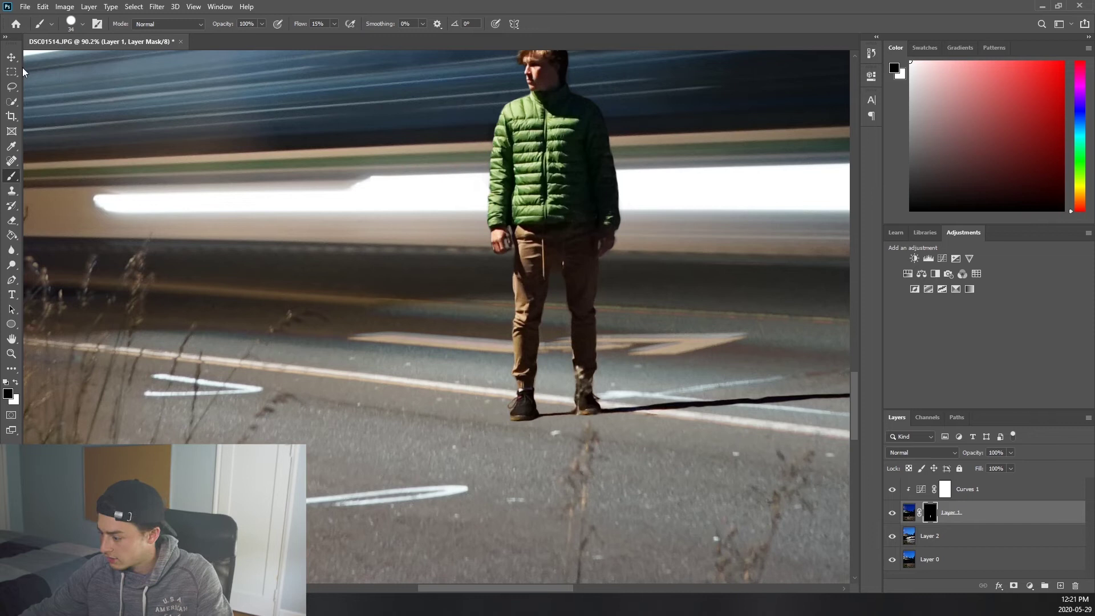
# - Nudge Layer 2 down about 0.014 in so its road aligns with the man's patch
pyautogui.press('v')
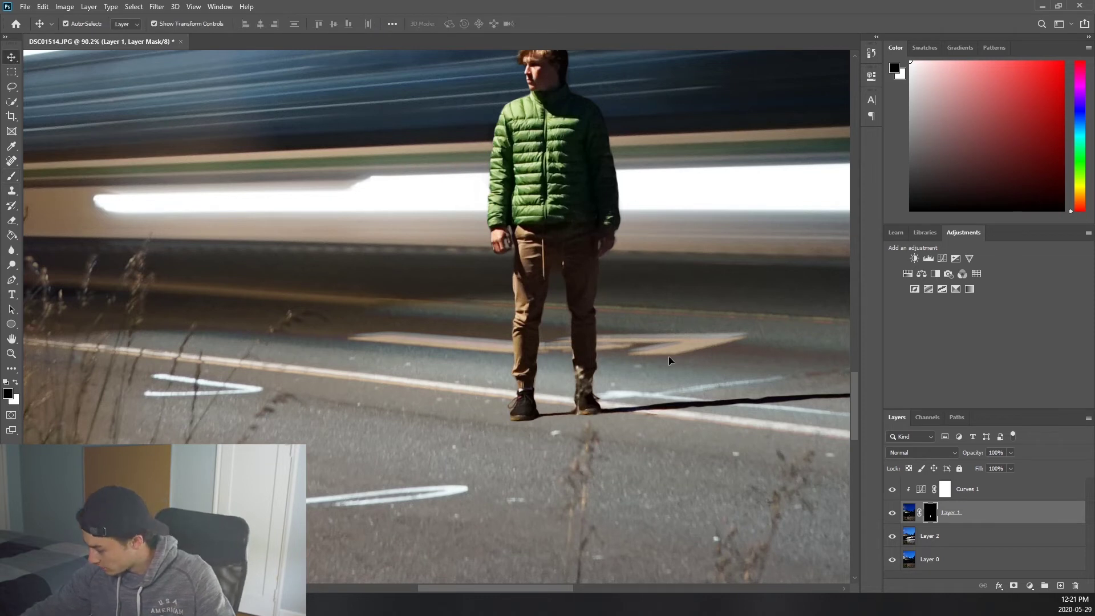
pyautogui.click(936, 536)
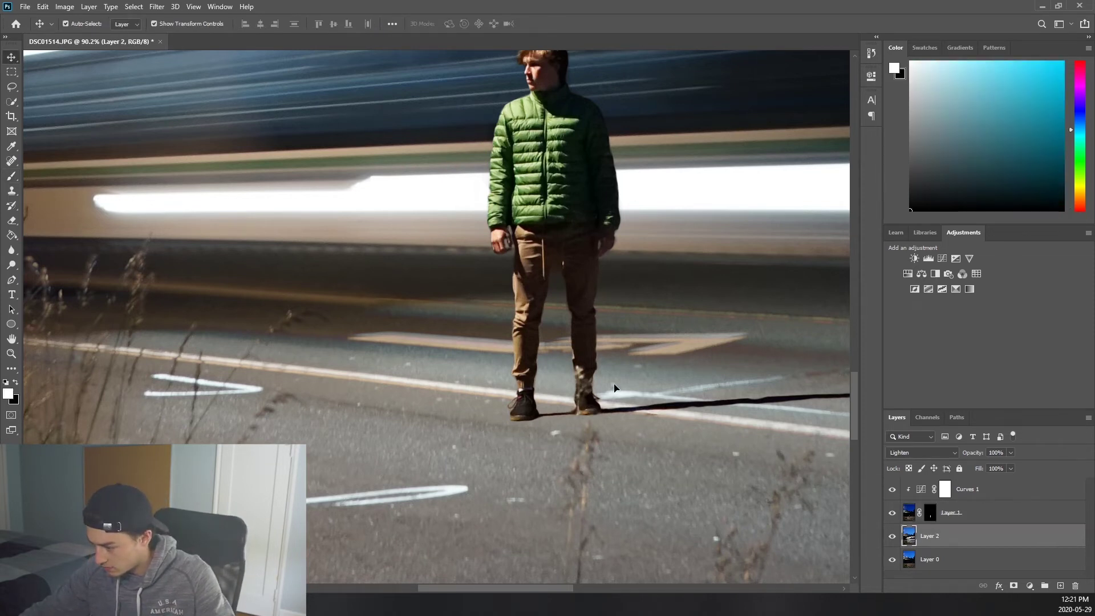
pyautogui.scroll(4, 404, 353)
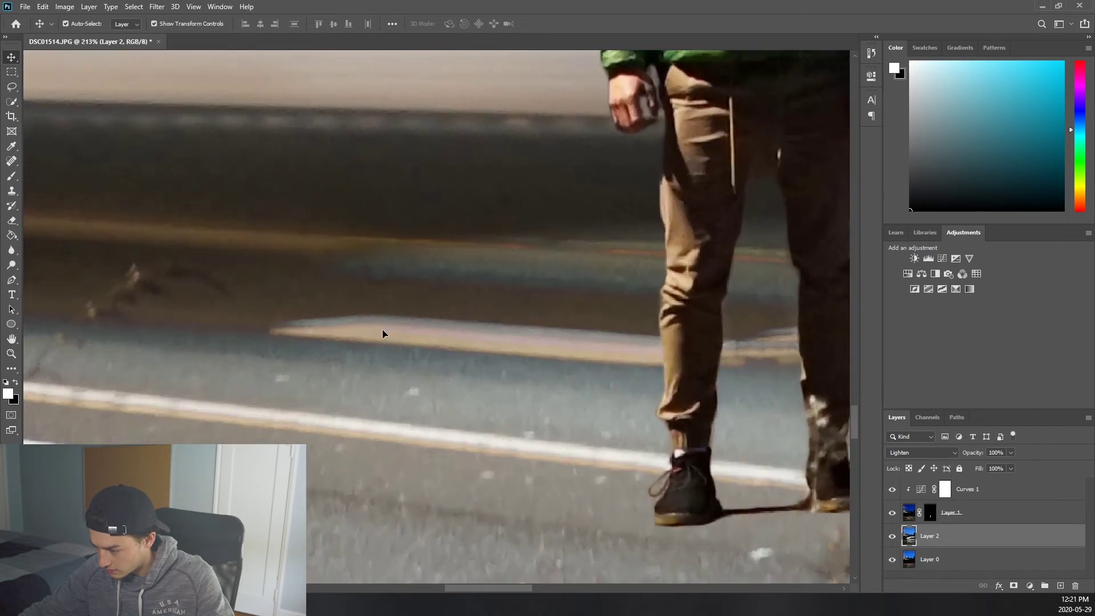
pyautogui.moveTo(381, 333); pyautogui.dragTo(380, 338)
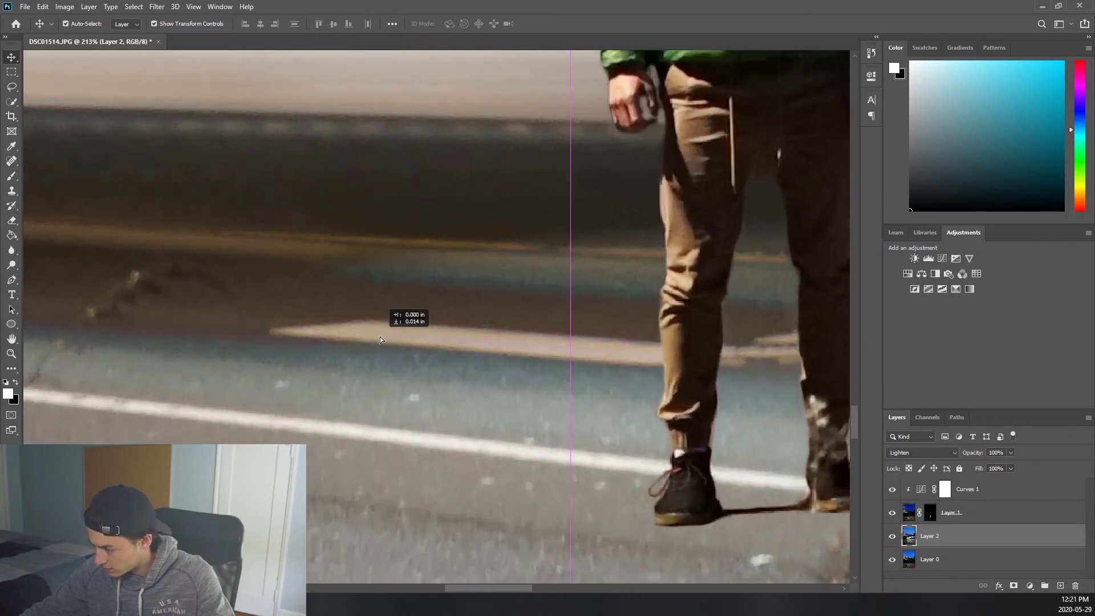
pyautogui.scroll(-4, 380, 336)
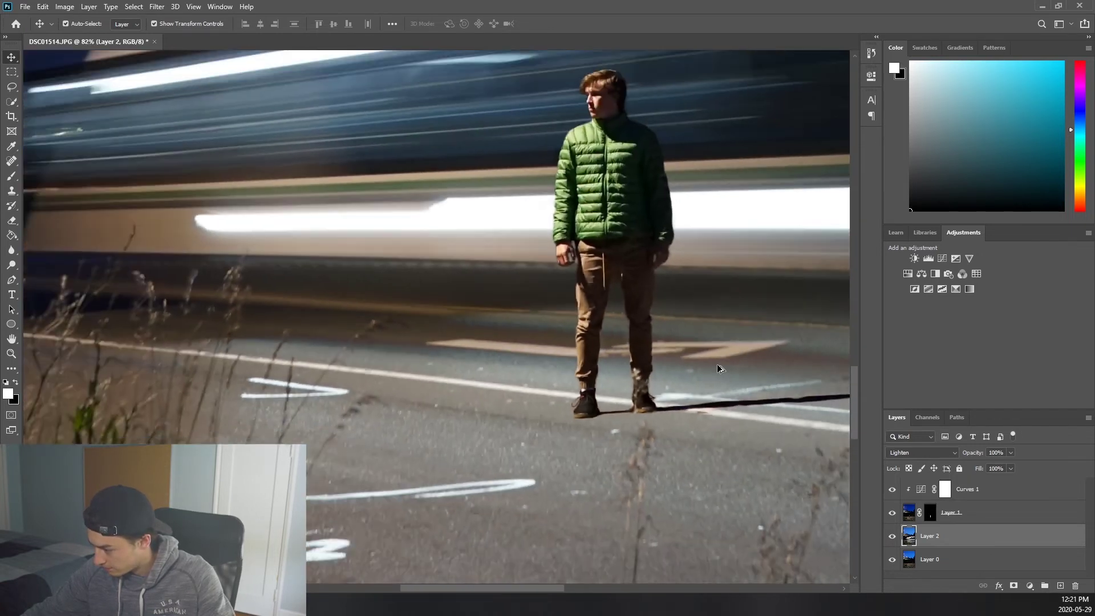
pyautogui.scroll(-2, 717, 364)
pyautogui.scroll(-3, 718, 366)
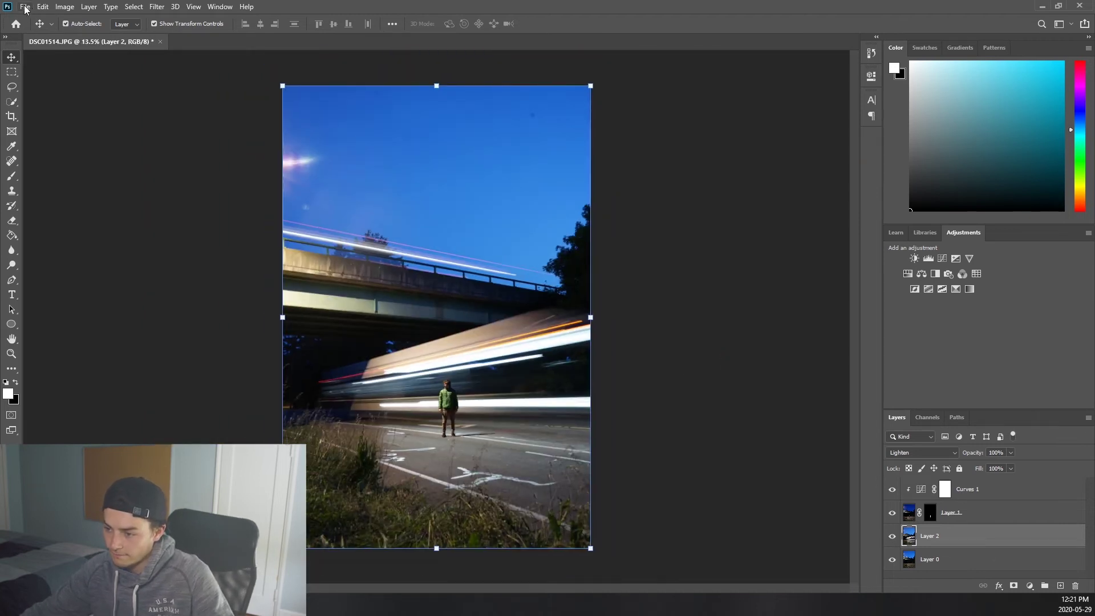
# - Deselect Layer 2 and return to Lightroom Classic's Develop module
pyautogui.click(611, 276)
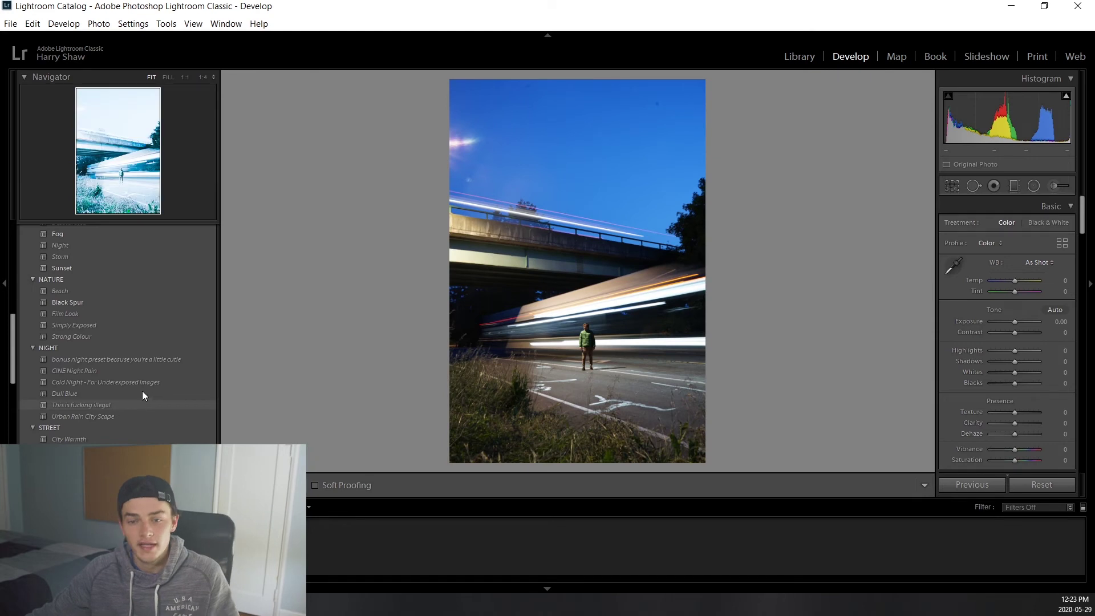
pyautogui.moveTo(142, 386)
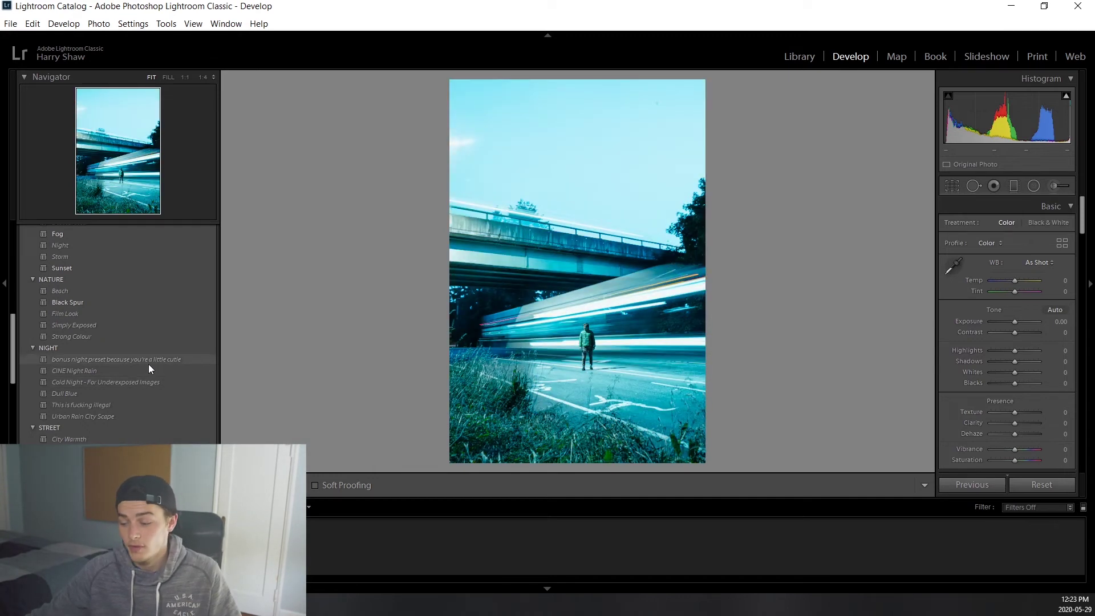
# - Apply the Dull Blue preset from the NIGHT preset group
pyautogui.scroll(3, 125, 302)
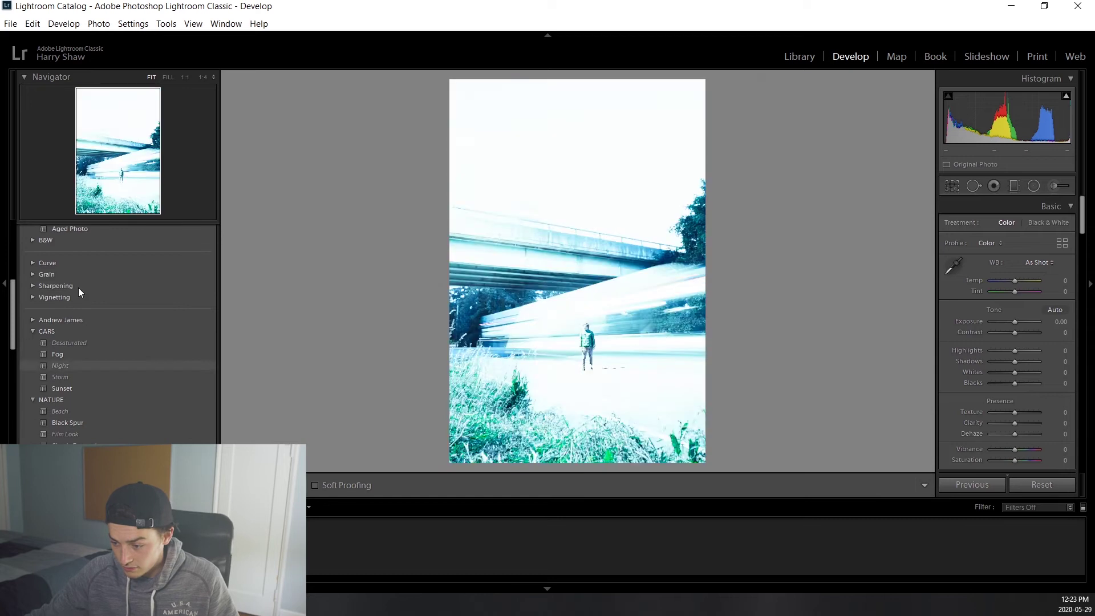
pyautogui.scroll(-4, 74, 319)
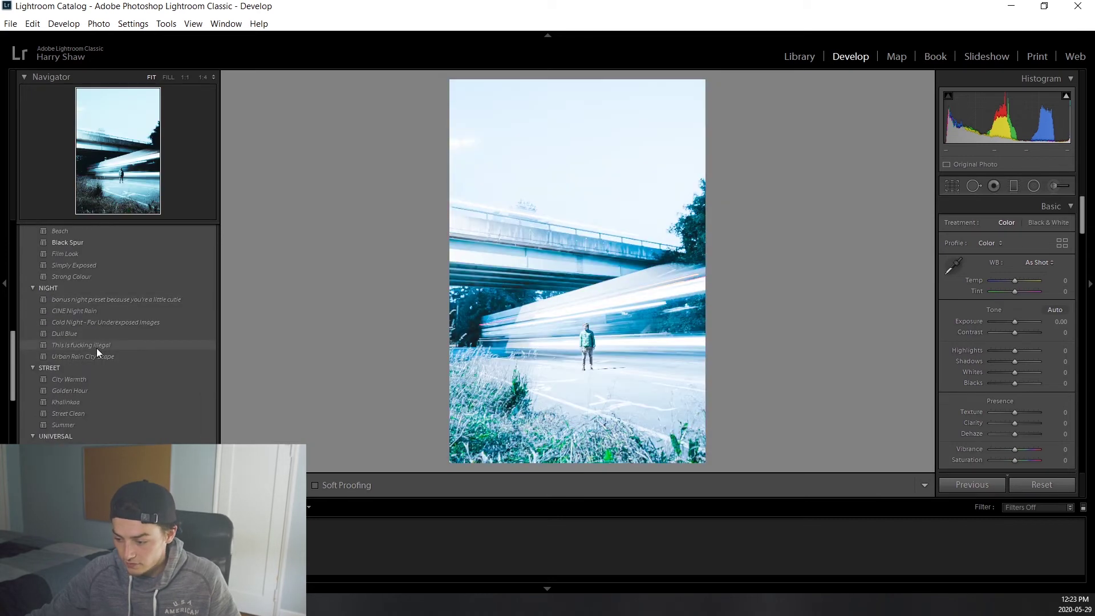
pyautogui.scroll(-2, 86, 437)
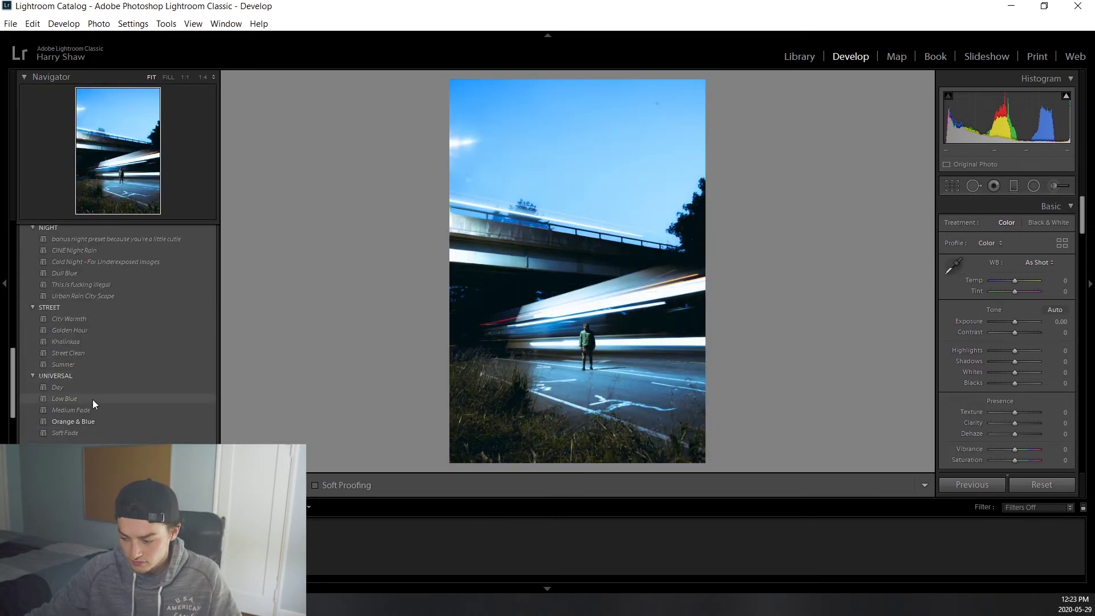
pyautogui.scroll(4, 103, 354)
pyautogui.click(81, 392)
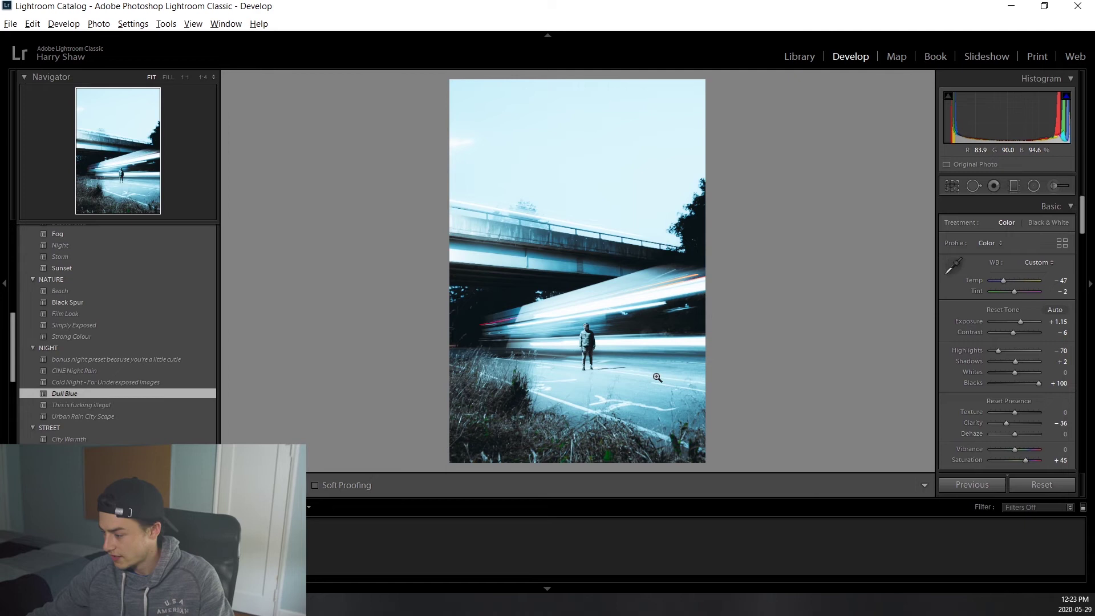
# - Warm the white balance Temp from -47 to -17, then zoom in on the man to check
pyautogui.moveTo(1005, 280); pyautogui.dragTo(1012, 280)
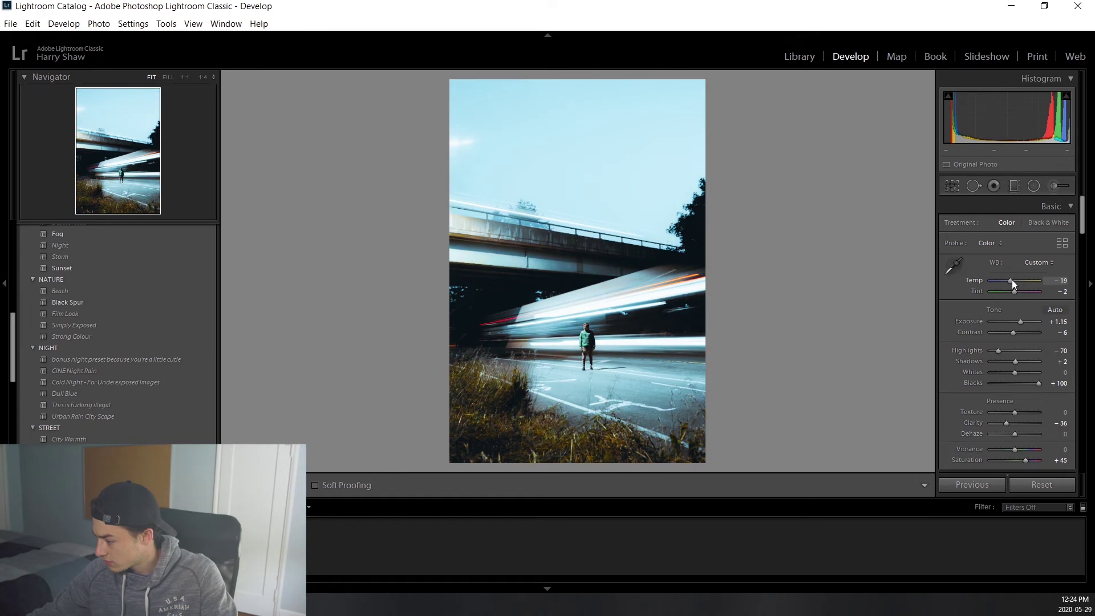
pyautogui.hotkey('ctrl', 'z')
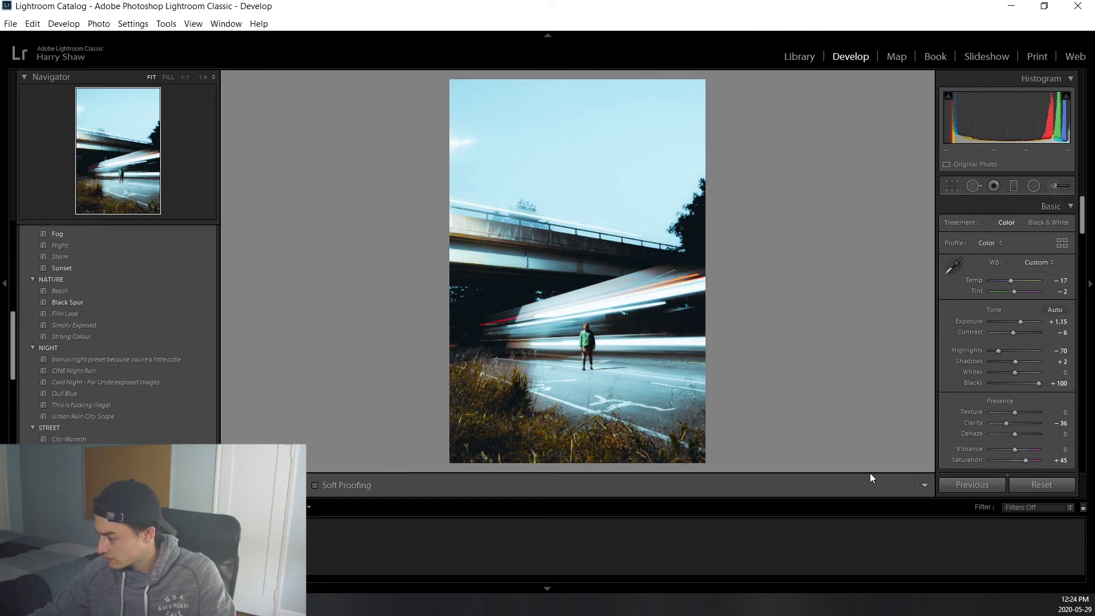
pyautogui.click(587, 357)
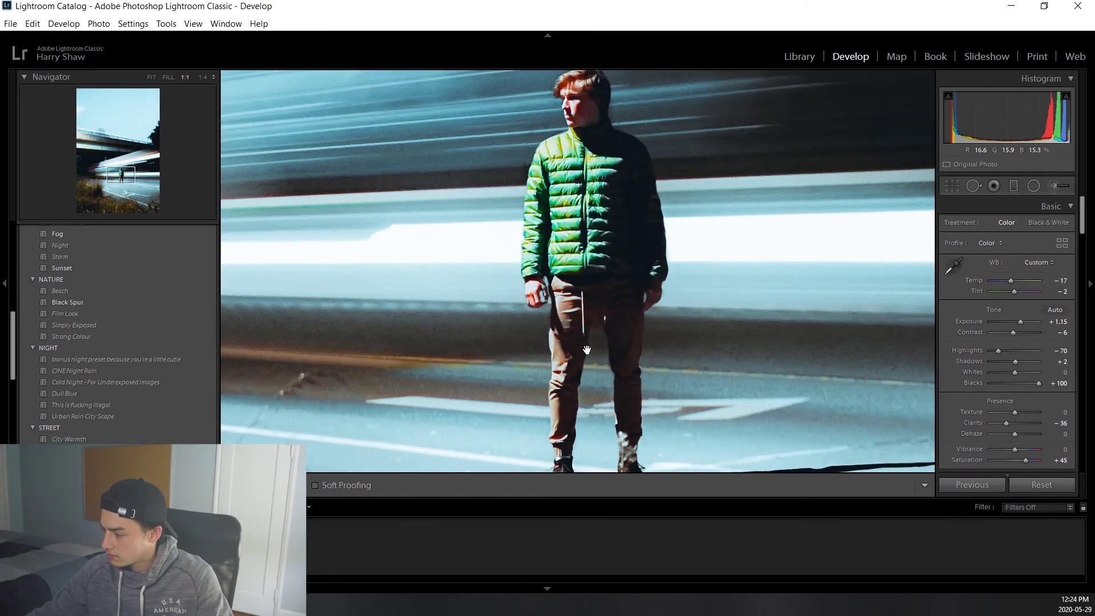
pyautogui.click(588, 357)
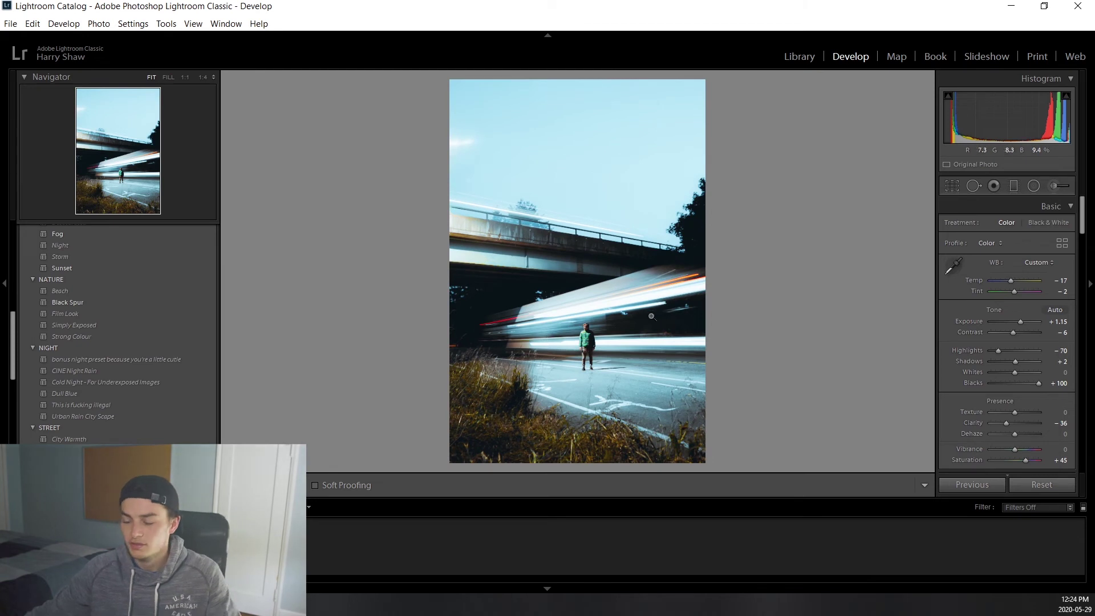
# - Darken the sky above the bridge with a graduated filter: Exposure -3.04, Shadows 48, Clarity 22
pyautogui.click(1014, 190)
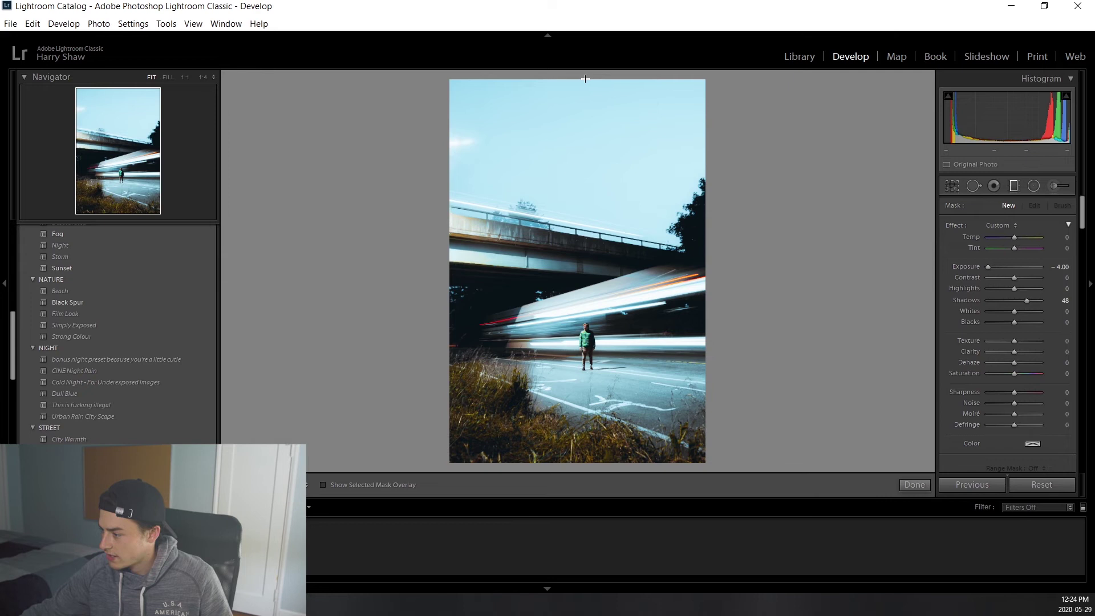
pyautogui.moveTo(592, 78); pyautogui.dragTo(578, 181)
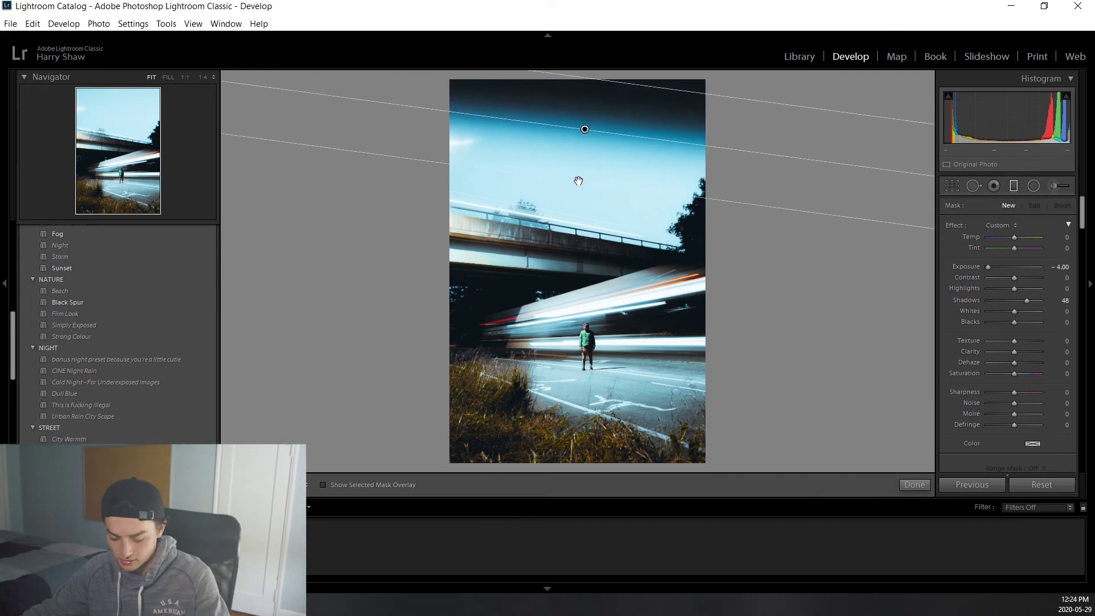
pyautogui.hotkey('ctrl', 'z')
pyautogui.moveTo(558, 220); pyautogui.dragTo(553, 253)
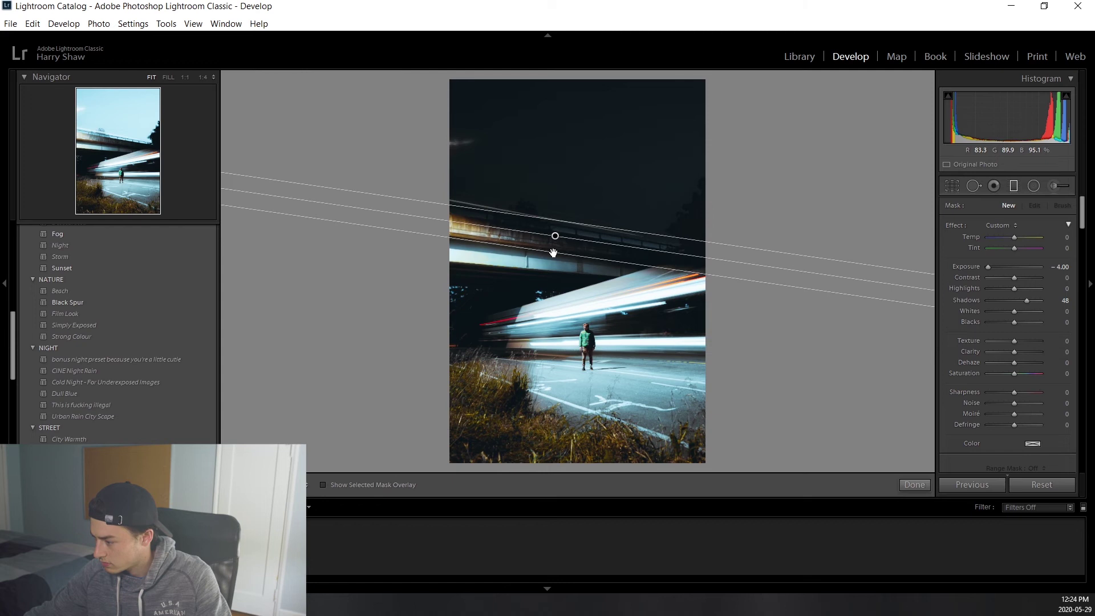
pyautogui.moveTo(1001, 264)
pyautogui.mouseDown()
pyautogui.moveTo(977, 263)
pyautogui.moveTo(1001, 266)
pyautogui.mouseUp()
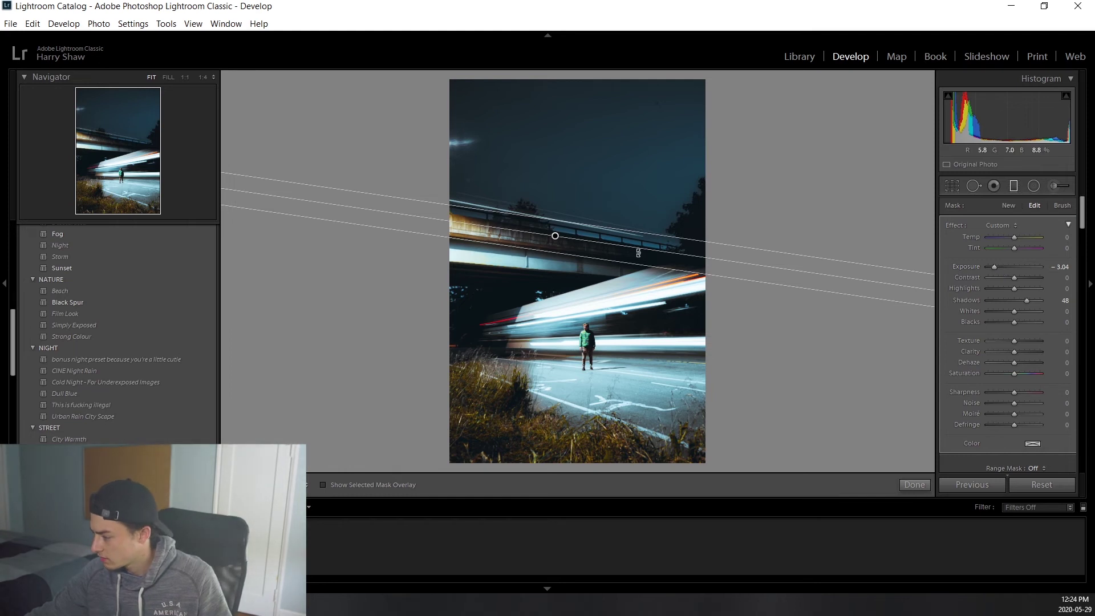
pyautogui.moveTo(556, 238); pyautogui.dragTo(556, 239)
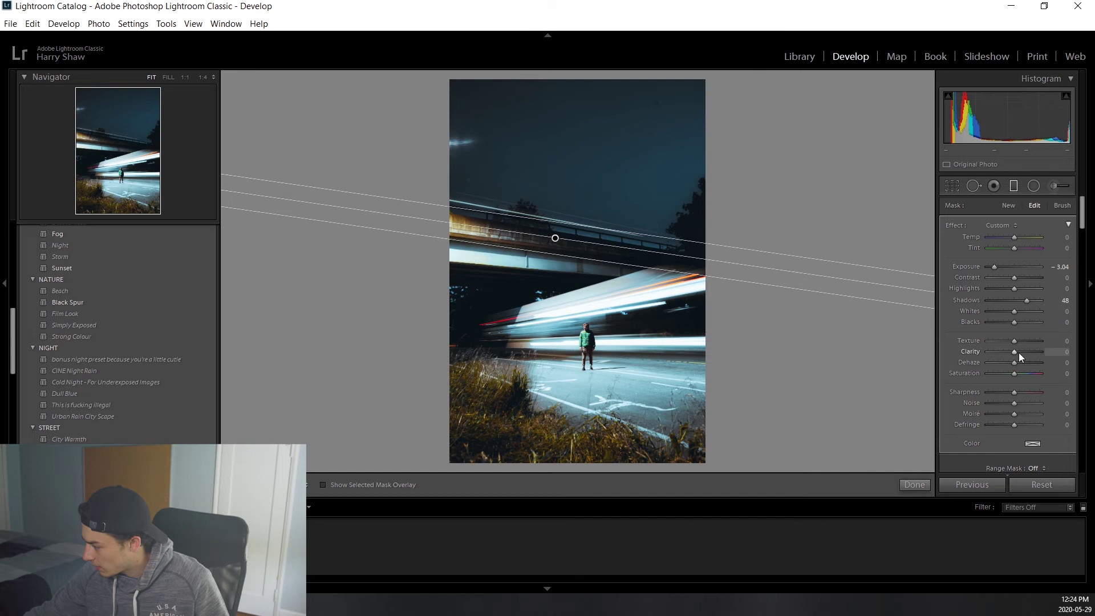
pyautogui.moveTo(1022, 354); pyautogui.dragTo(1022, 354)
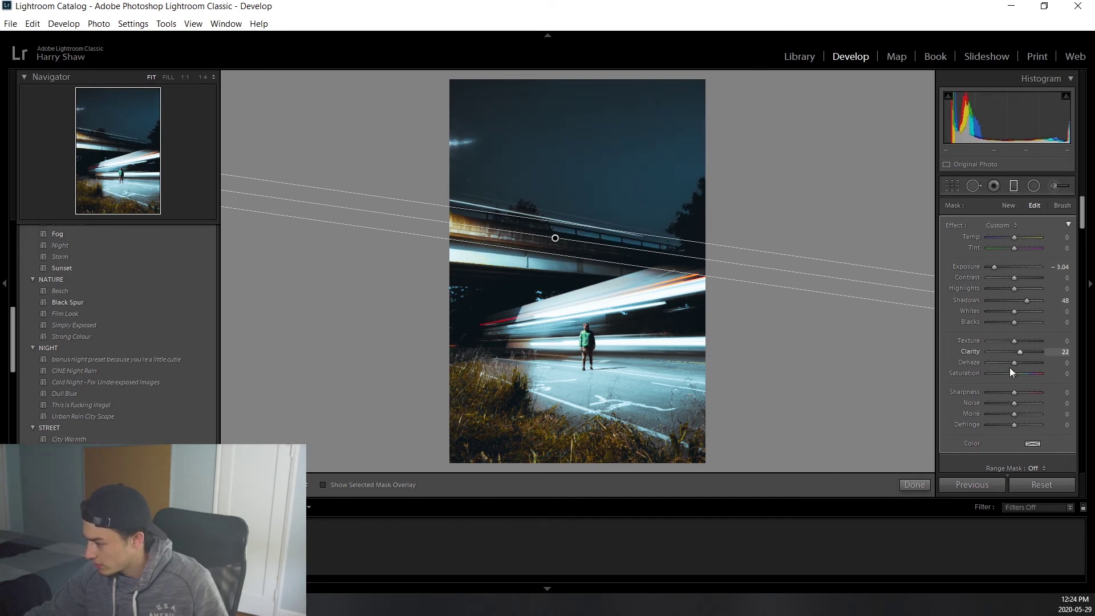
pyautogui.click(914, 486)
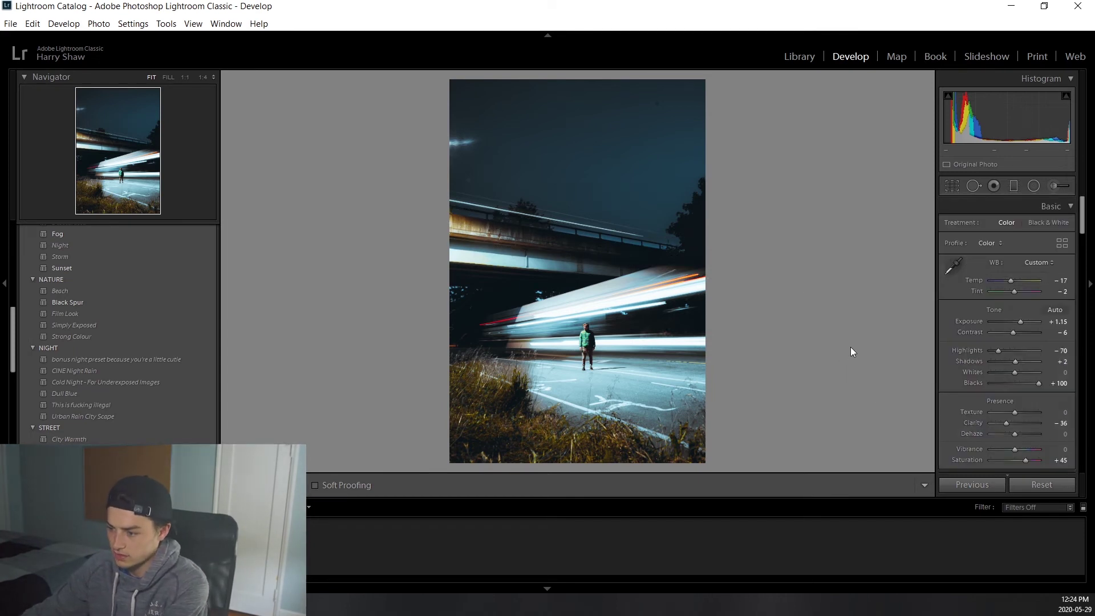
# - Add a second graduated filter on the foreground grass with Exposure -1.65, Shadows 48, Clarity 9
pyautogui.click(1008, 187)
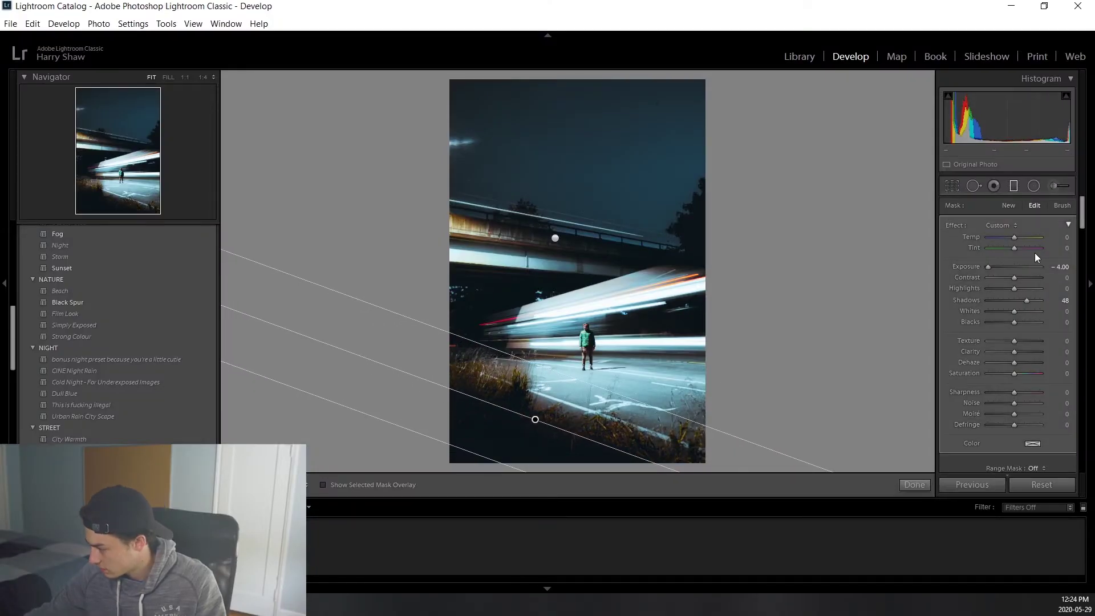
pyautogui.moveTo(984, 272); pyautogui.dragTo(1007, 268)
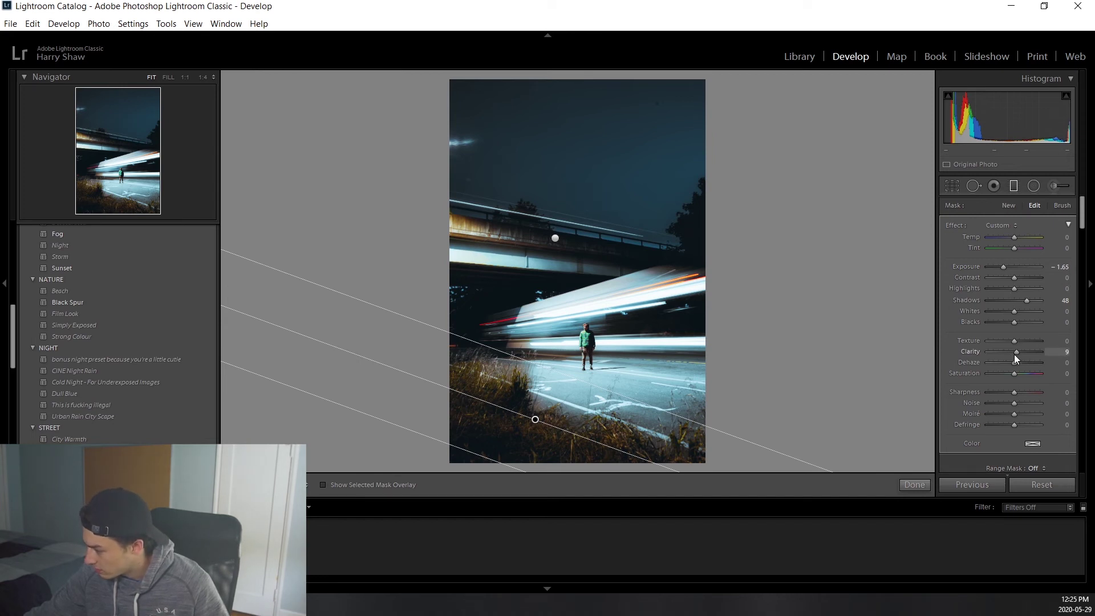
pyautogui.click(914, 485)
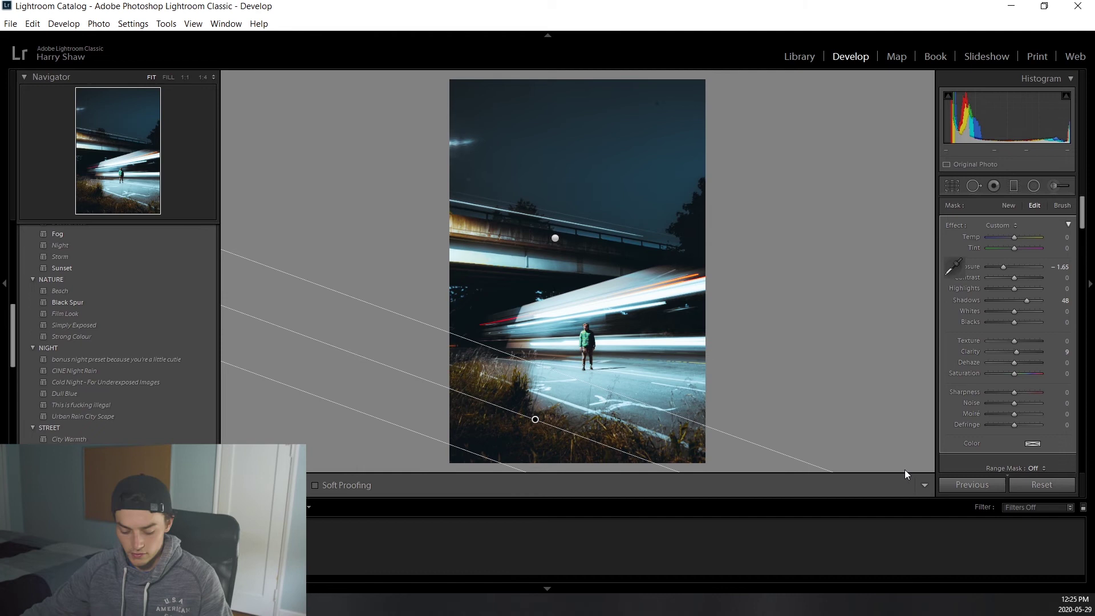
# - Zoom in on the road, grass, and the man with the light trail to inspect detail
pyautogui.click(580, 416)
pyautogui.click(524, 412)
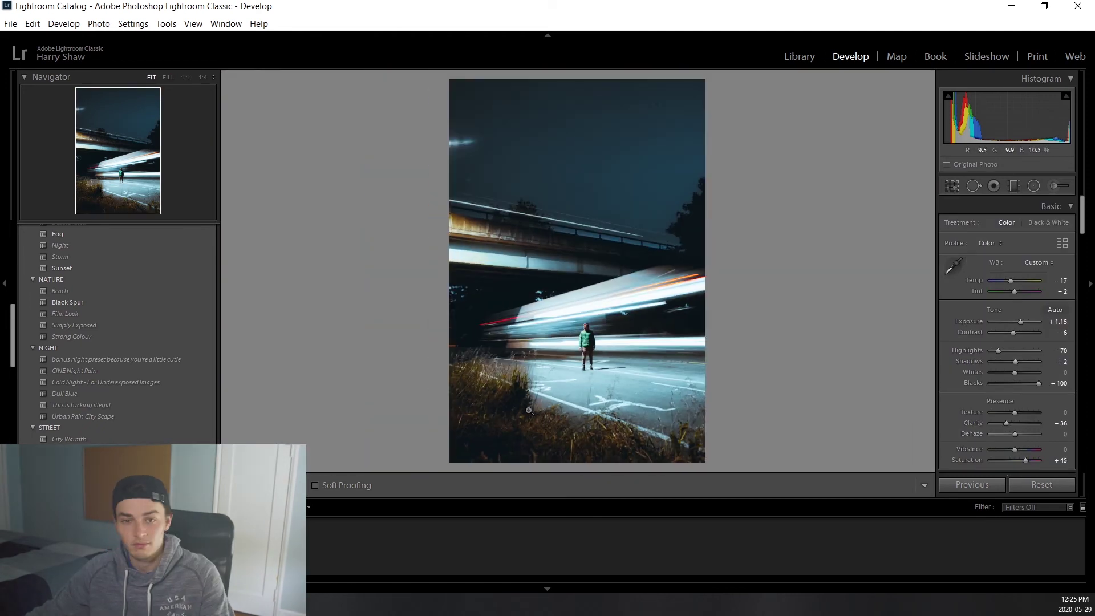
pyautogui.click(524, 412)
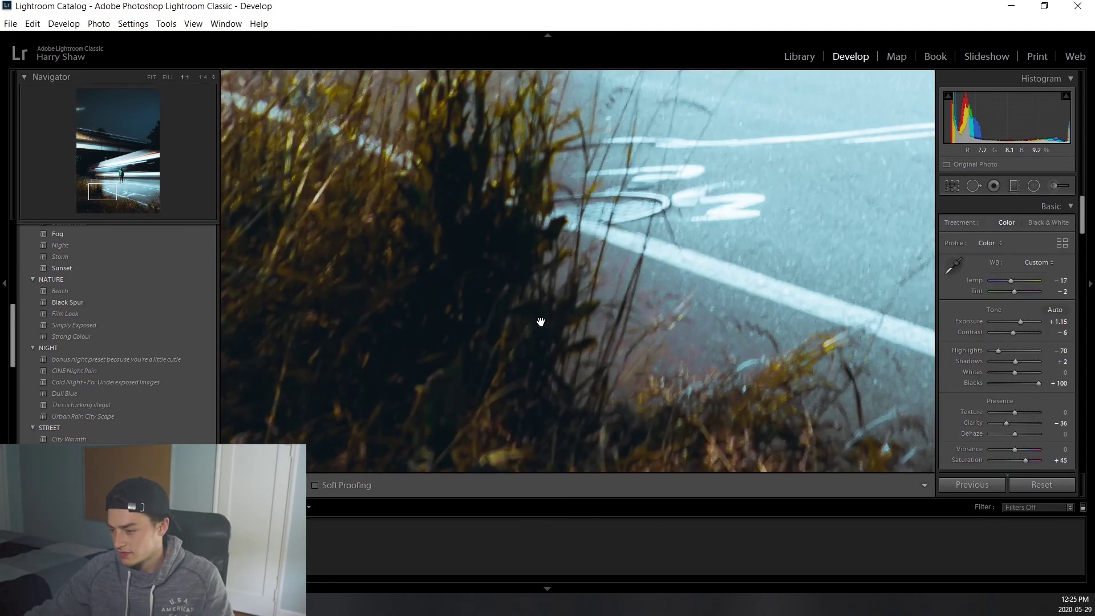
pyautogui.click(541, 322)
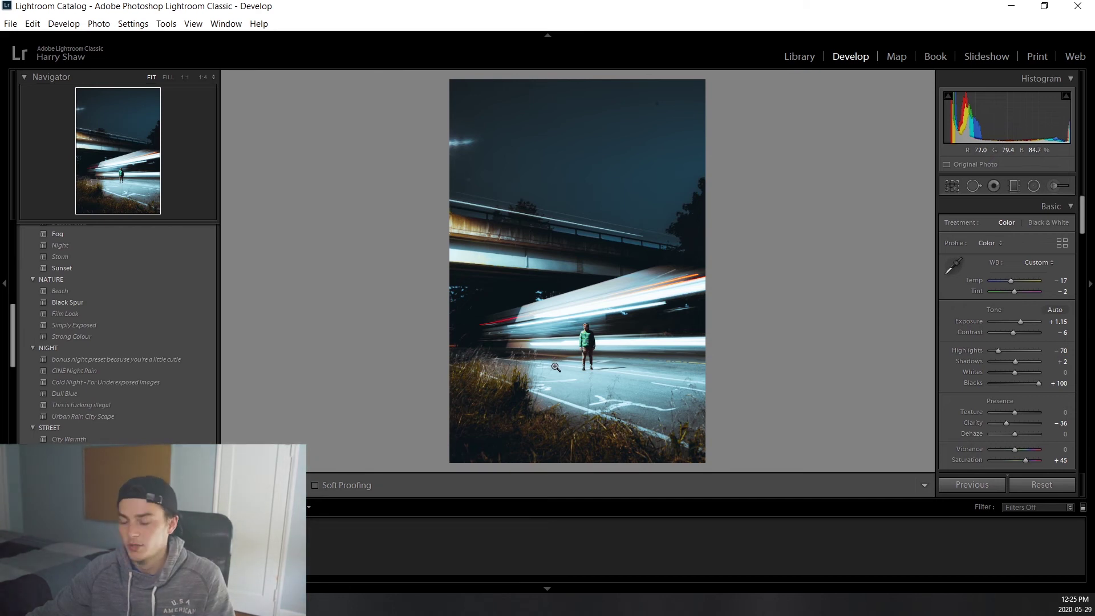
pyautogui.click(606, 333)
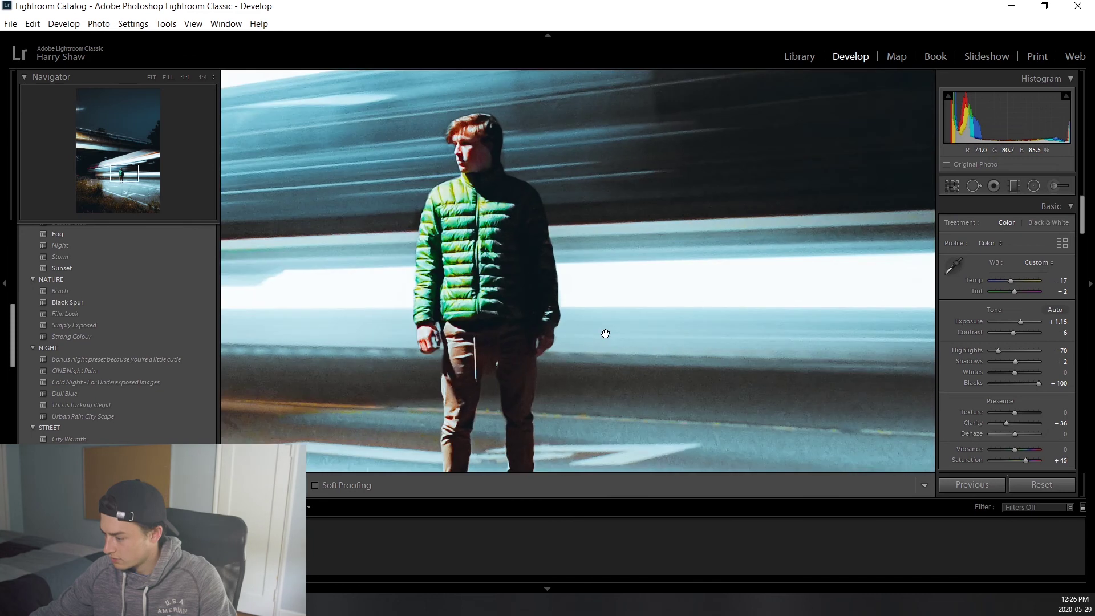
# - Draw a radial filter oval from the man's head and move it down onto his torso
pyautogui.click(1054, 186)
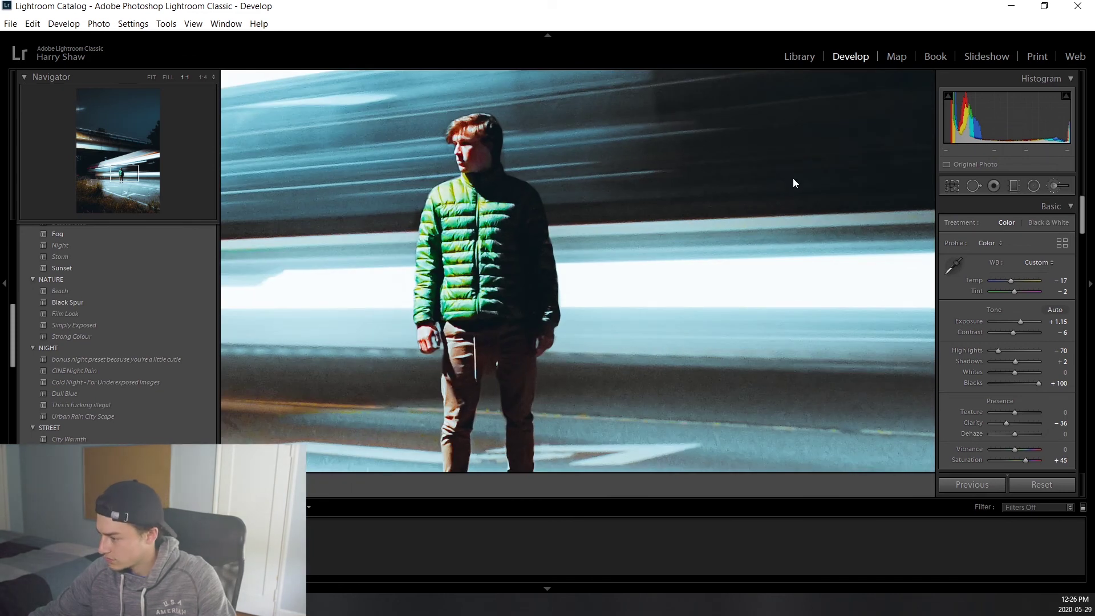
pyautogui.click(1034, 186)
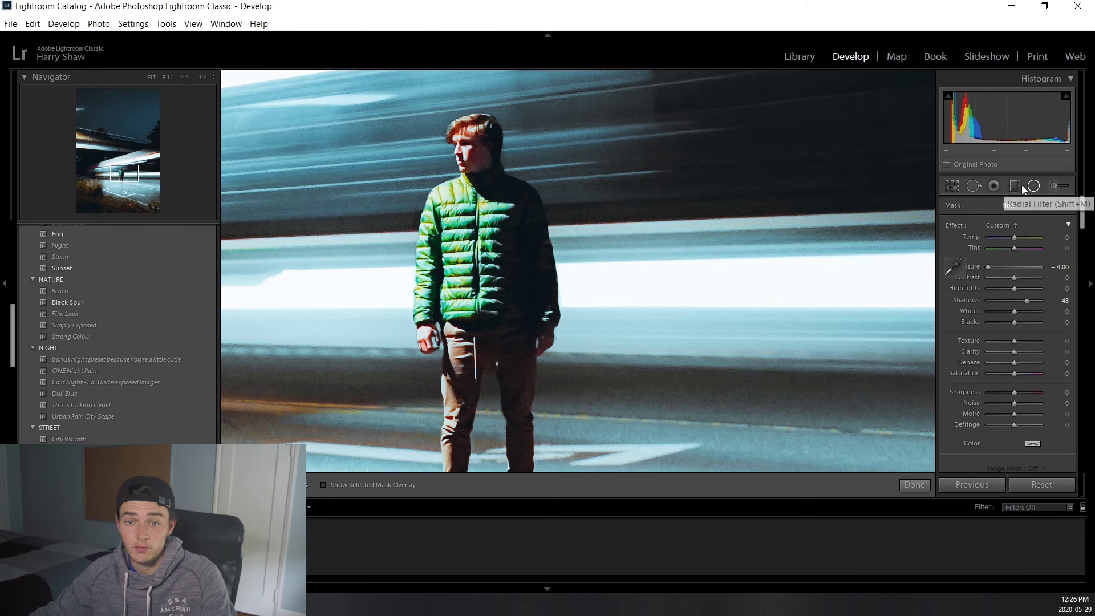
pyautogui.scroll(-5, 486, 208)
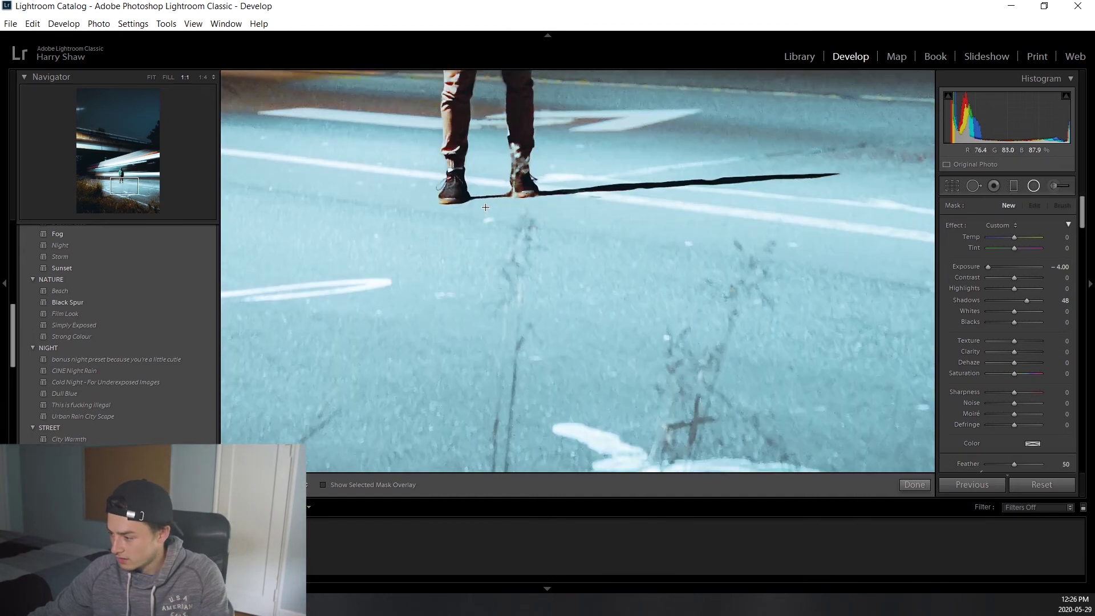
pyautogui.scroll(5, 486, 207)
pyautogui.moveTo(456, 128); pyautogui.dragTo(509, 212)
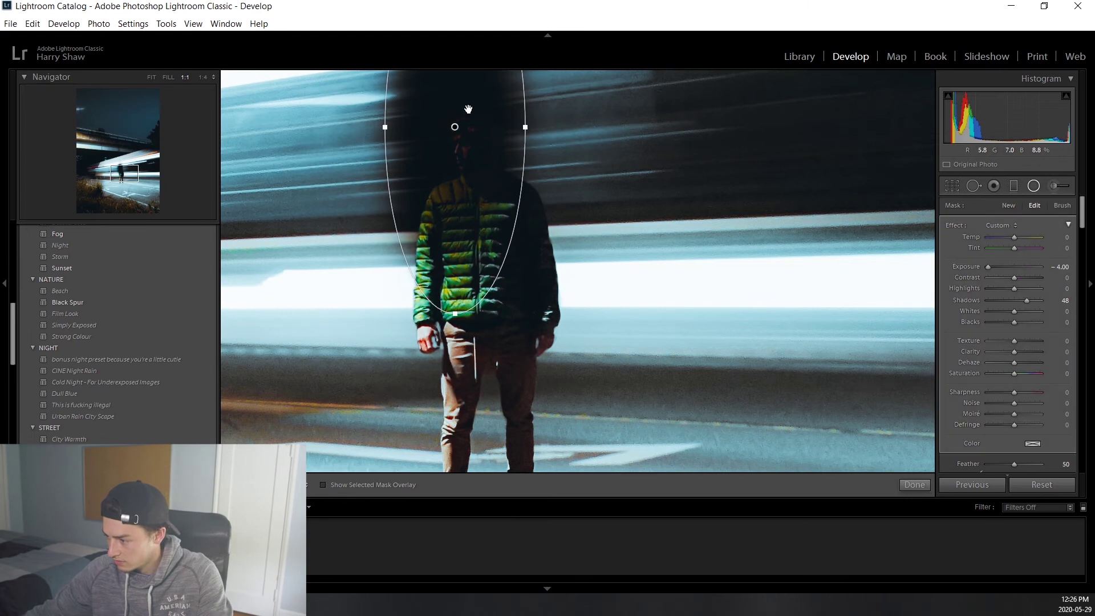
pyautogui.moveTo(462, 124); pyautogui.dragTo(476, 294)
# - Stretch the inverted radial oval taller and narrower so it hugs the man's whole body
pyautogui.scroll(-3, 973, 343)
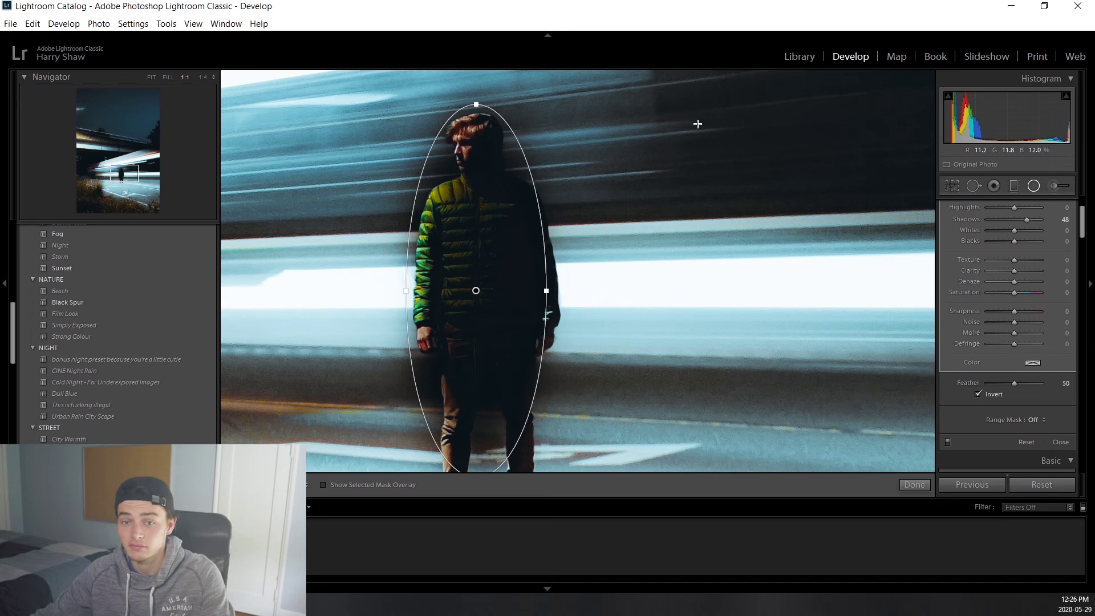
pyautogui.press('z')
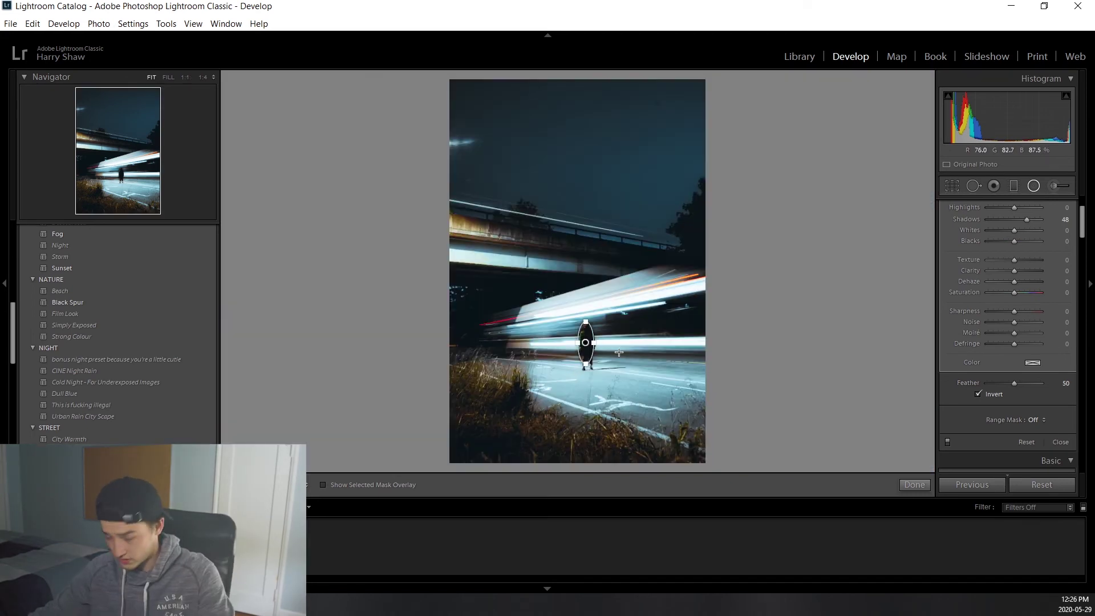
pyautogui.moveTo(586, 365); pyautogui.dragTo(585, 370)
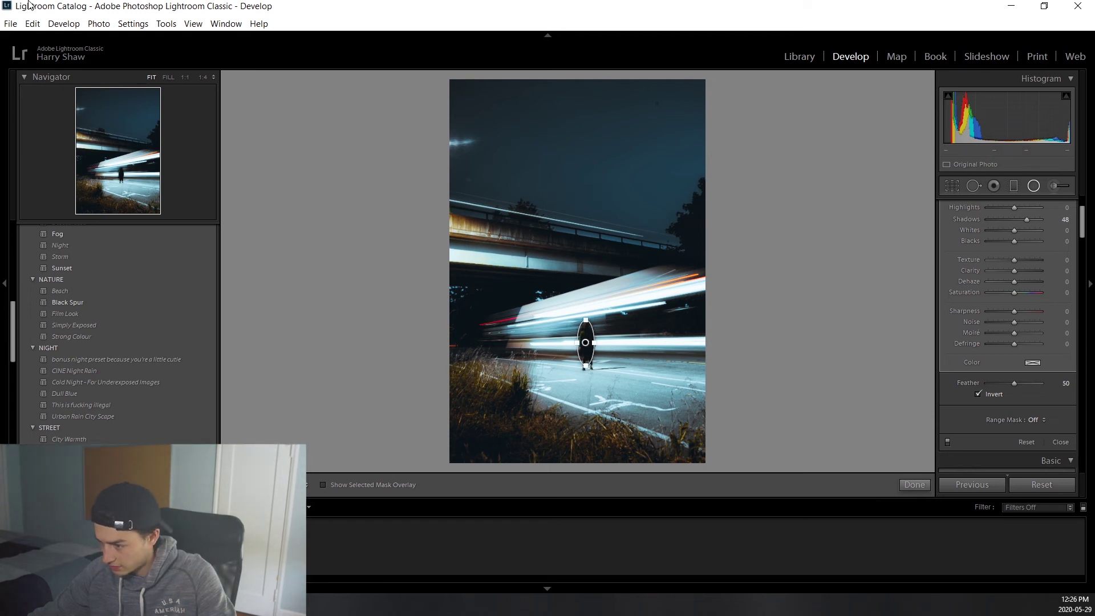
pyautogui.click(167, 78)
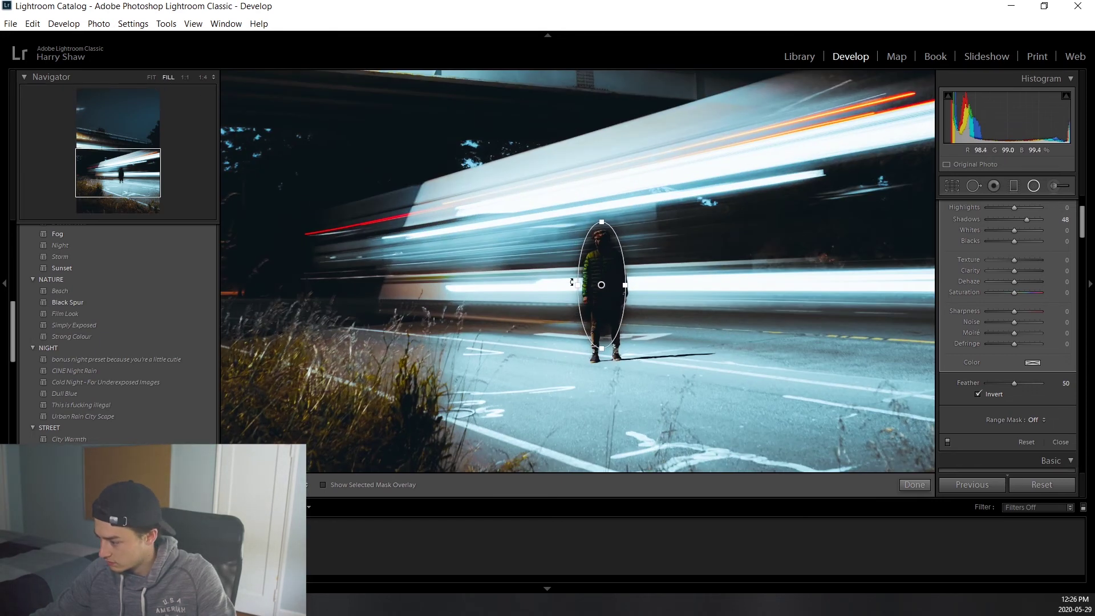
pyautogui.moveTo(576, 286); pyautogui.dragTo(602, 300)
pyautogui.scroll(2, 984, 293)
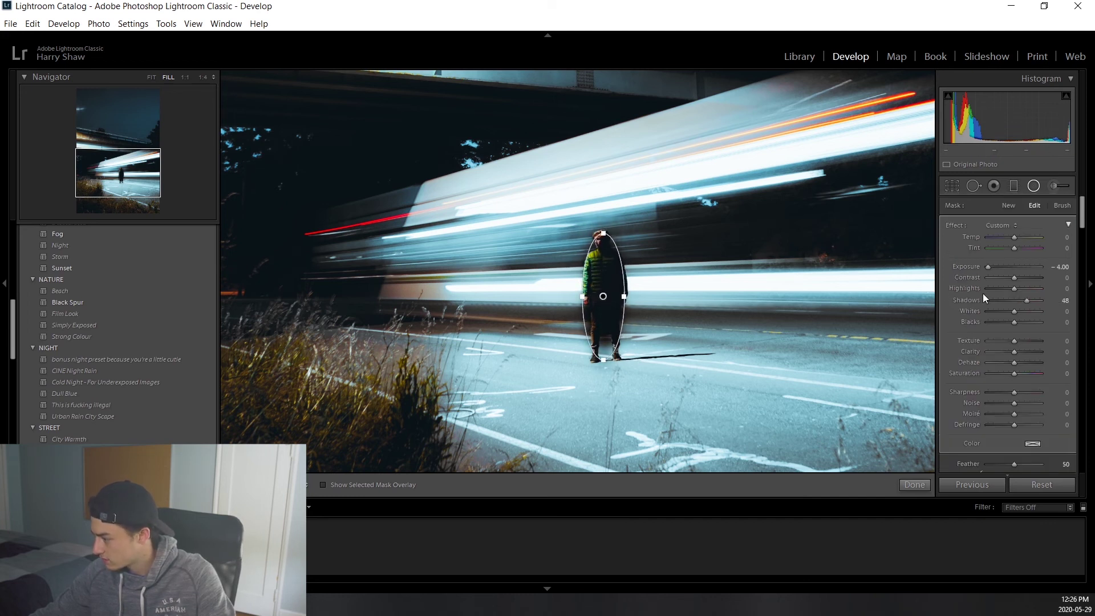
# - Reset the man's filter Exposure to 0 and set Contrast -15, Clarity 9, Saturation -13, Temp 7
pyautogui.doubleClick(971, 266)
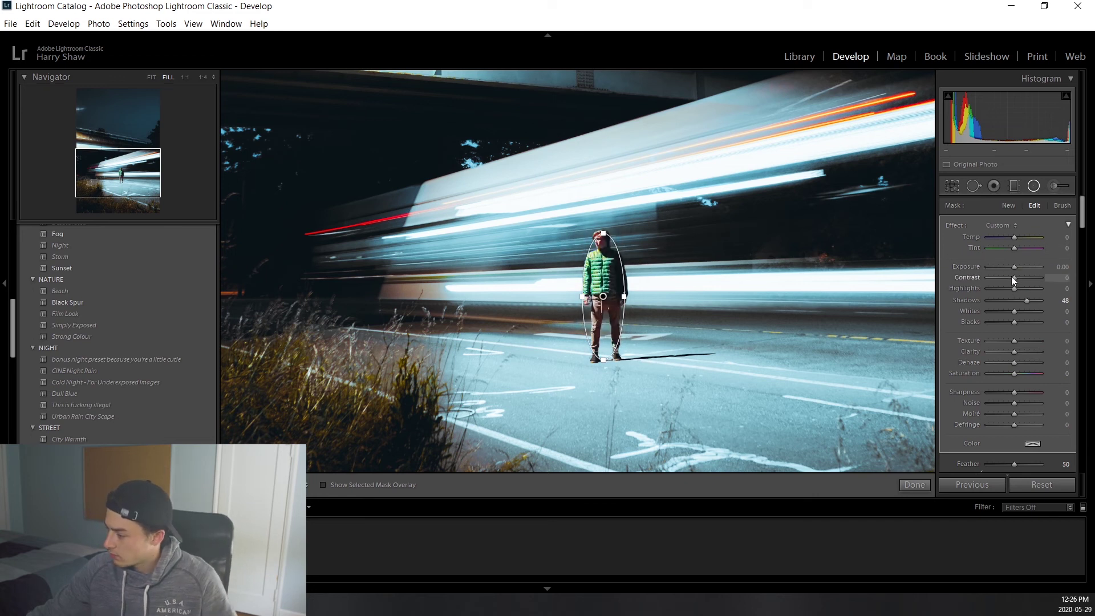
pyautogui.moveTo(1014, 276); pyautogui.dragTo(1014, 301)
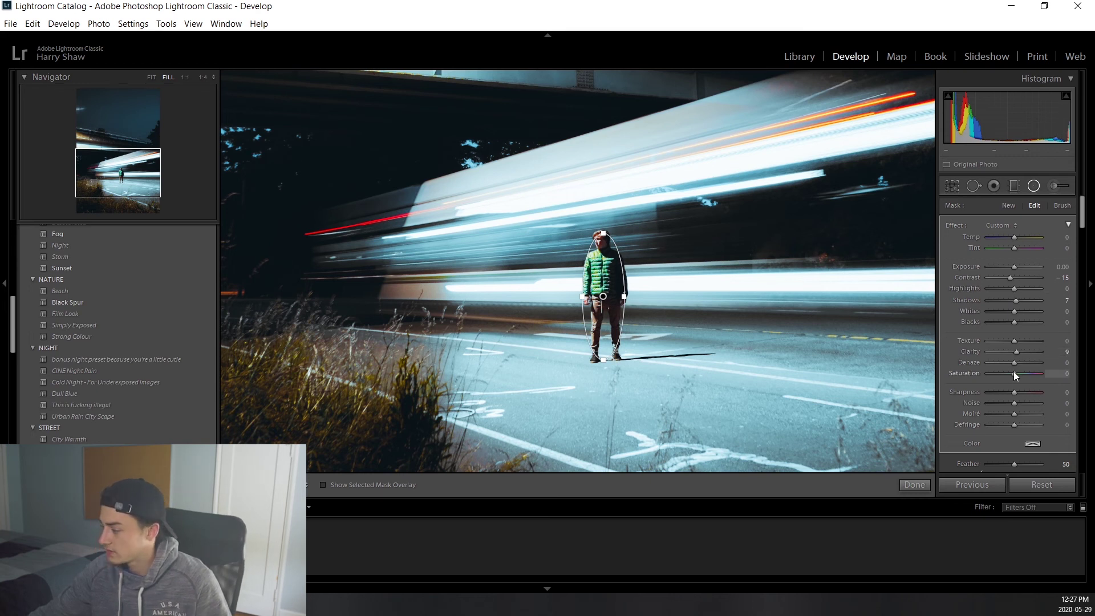
pyautogui.moveTo(1014, 372); pyautogui.dragTo(1008, 373)
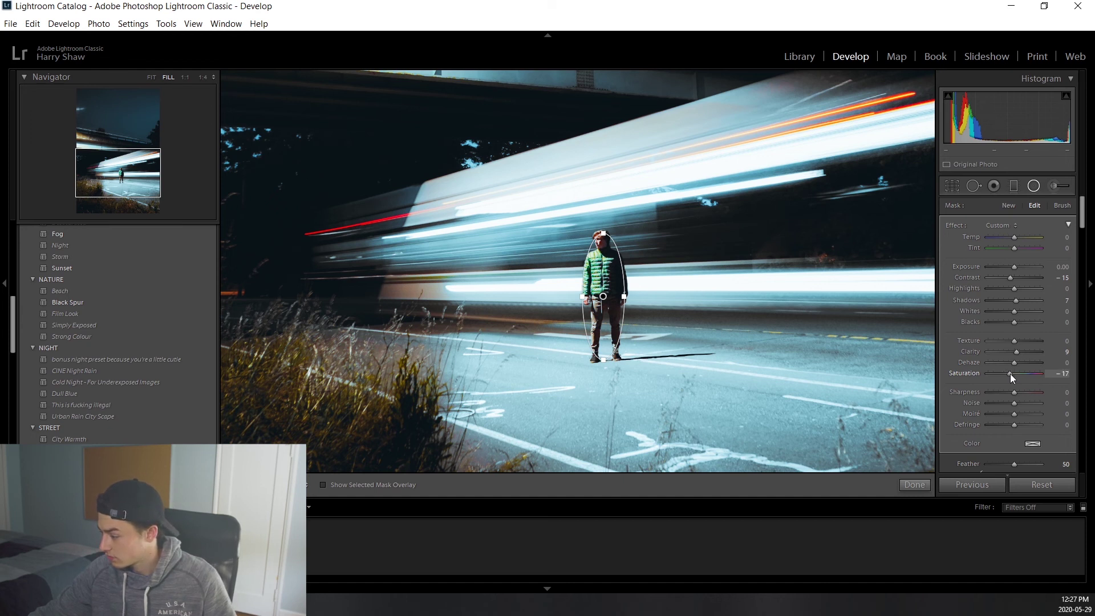
pyautogui.moveTo(1011, 374); pyautogui.dragTo(1011, 374)
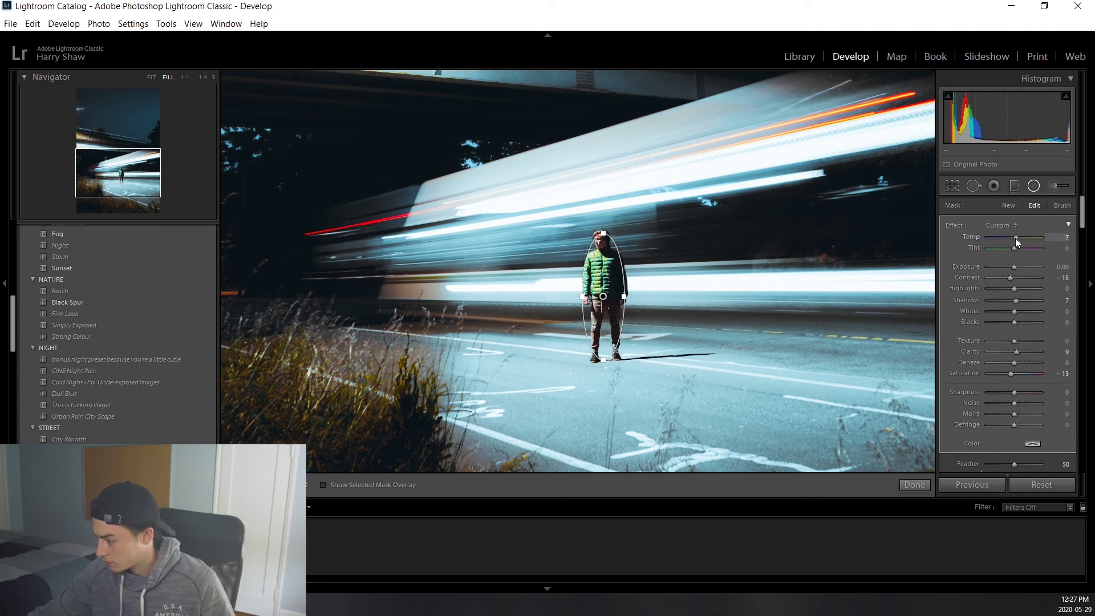
pyautogui.click(914, 484)
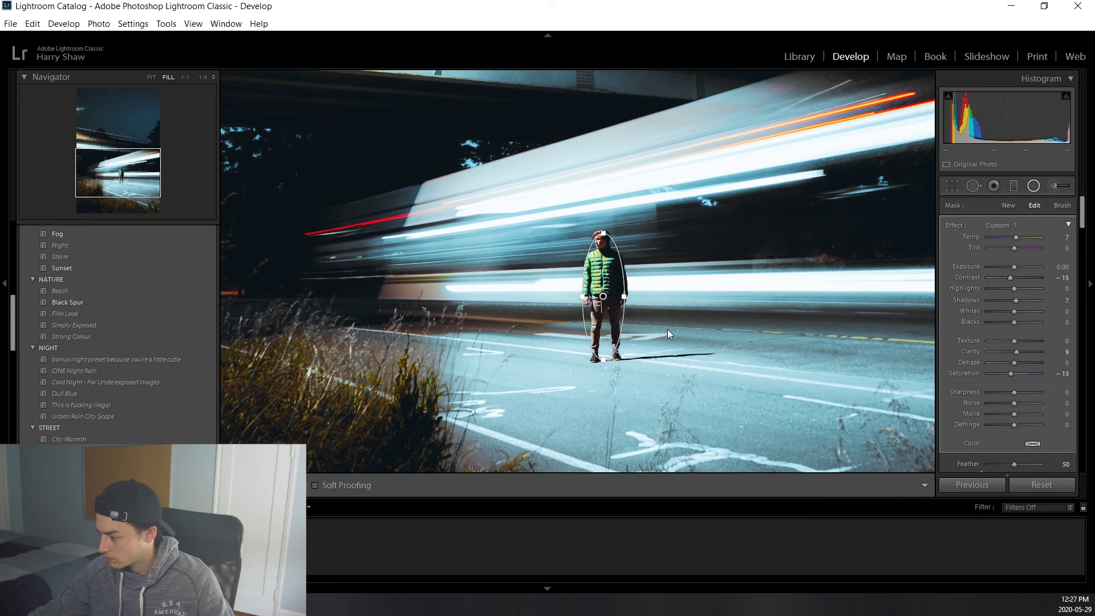
# - Brush over the man's face and hair with Saturation -20, Exposure and Shadows reset to zero
pyautogui.click(587, 331)
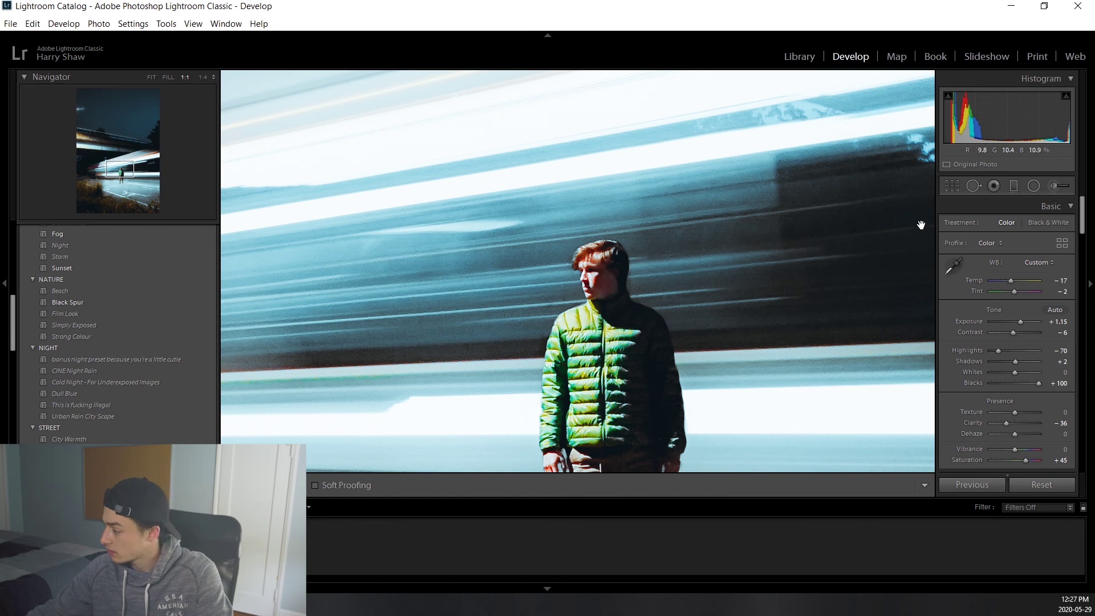
pyautogui.click(1059, 185)
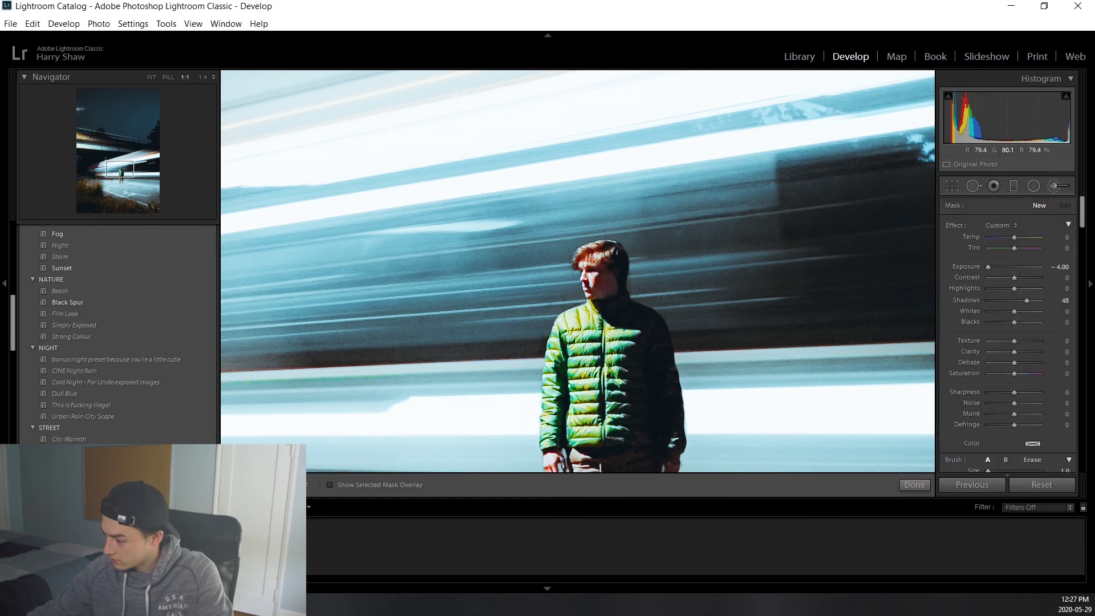
pyautogui.scroll(6, 591, 261)
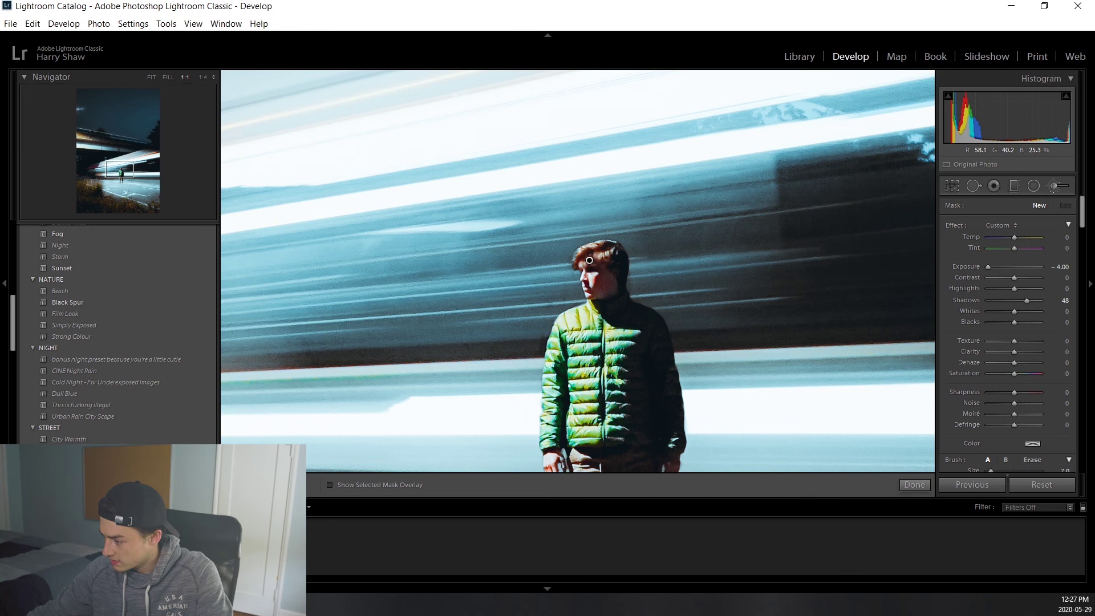
pyautogui.moveTo(589, 261); pyautogui.dragTo(596, 279)
pyautogui.press('alt')
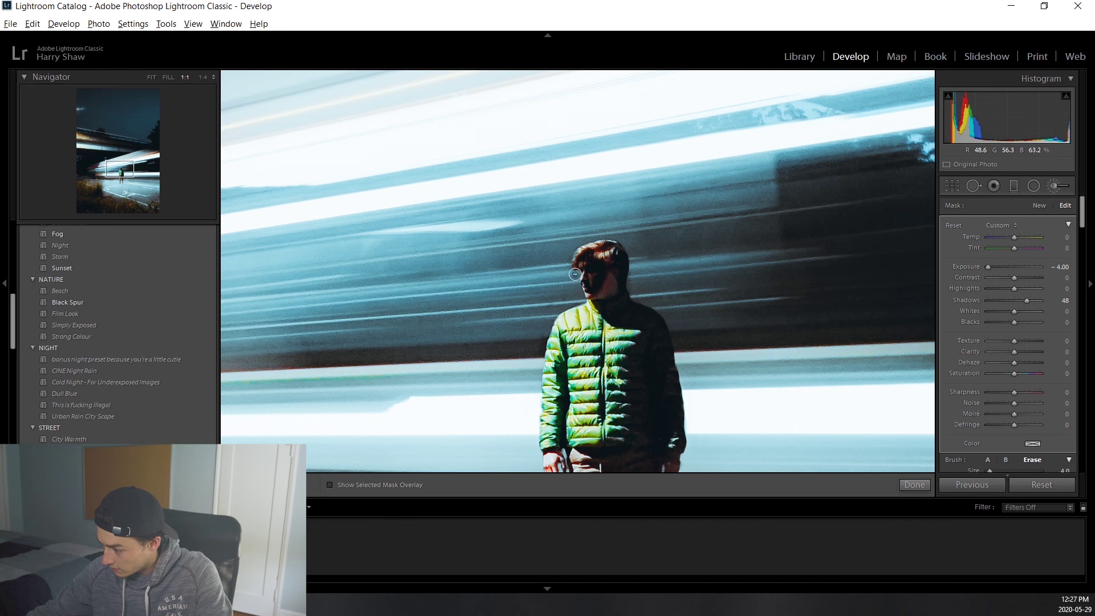
pyautogui.doubleClick(977, 264)
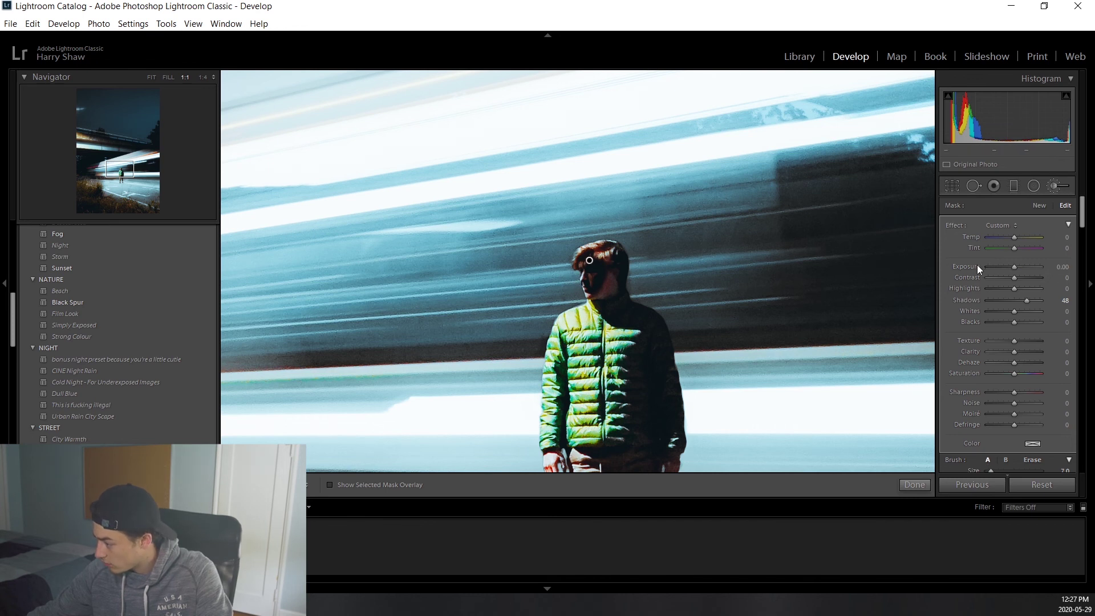
pyautogui.doubleClick(967, 302)
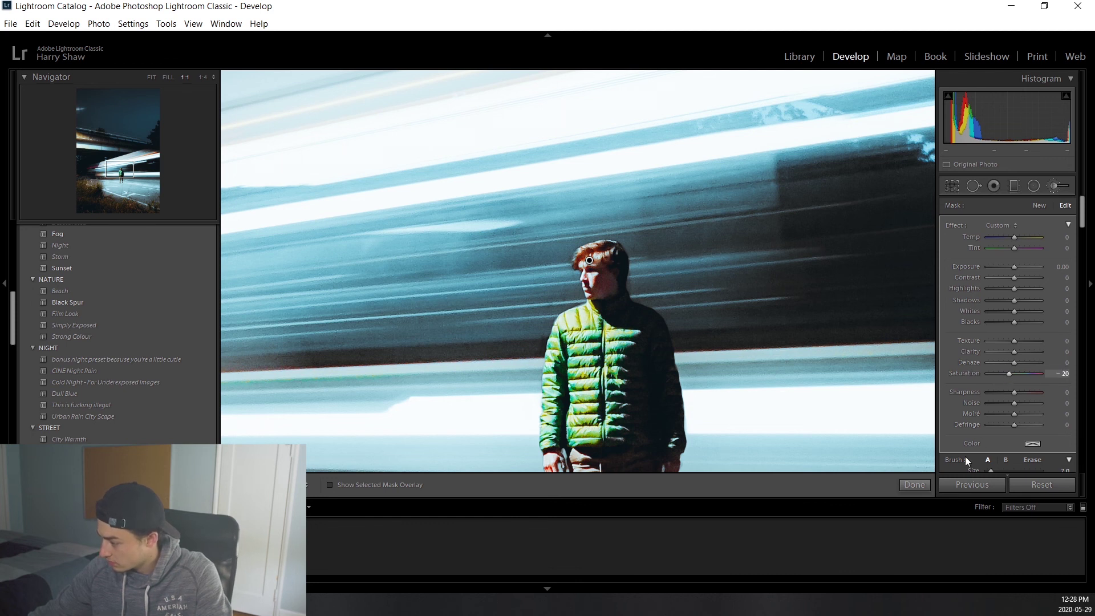
pyautogui.click(927, 483)
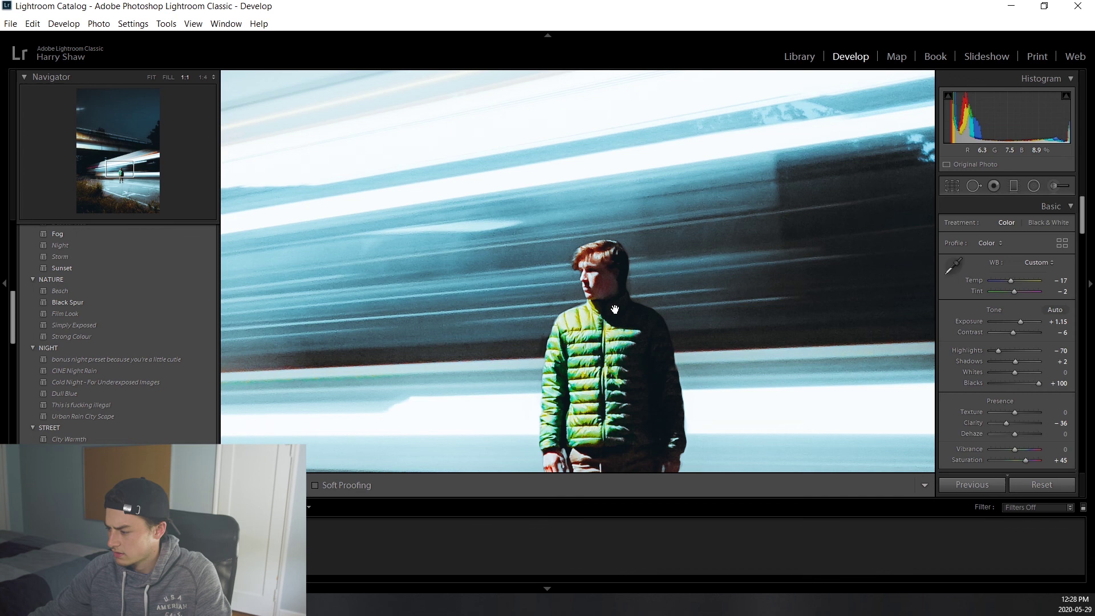
# - Crop to a 4 x 5 / 8 x 10 ratio, shifting and trimming the frame around the man
pyautogui.click(742, 314)
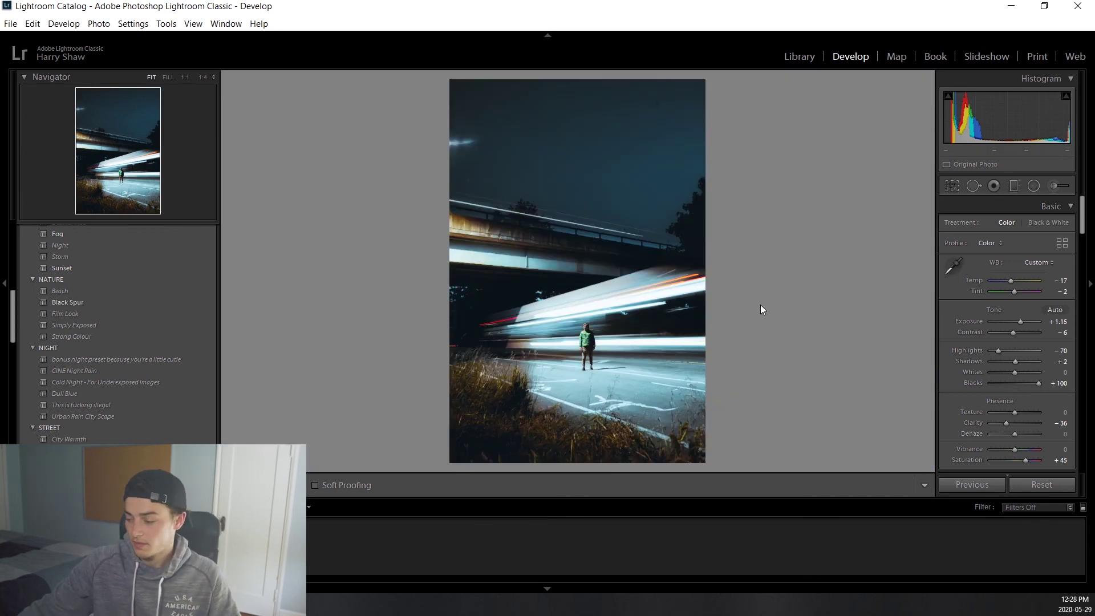
pyautogui.click(952, 186)
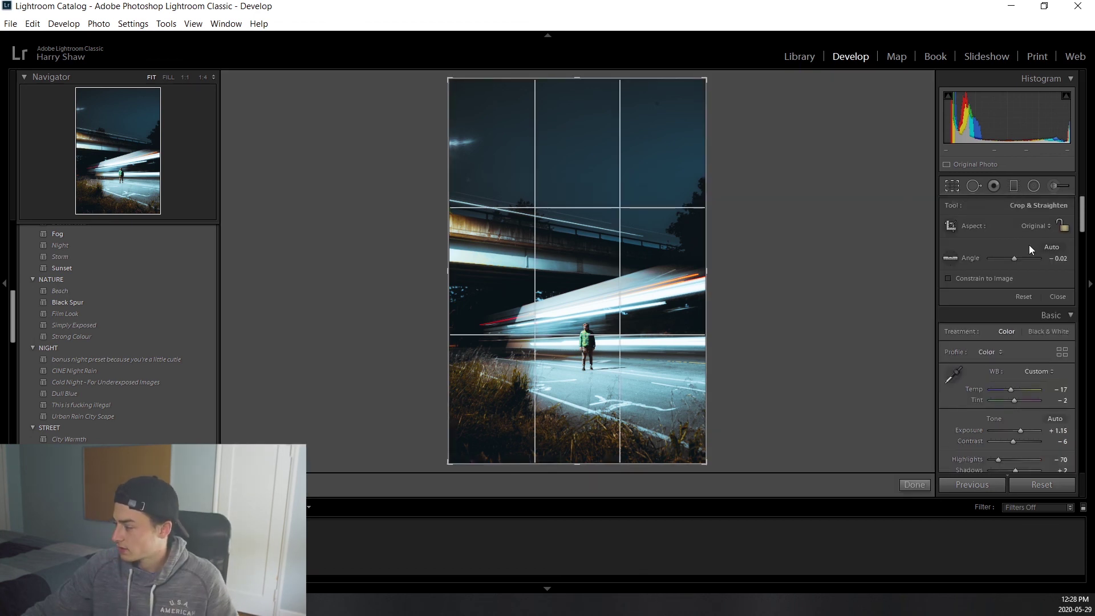
pyautogui.click(1032, 230)
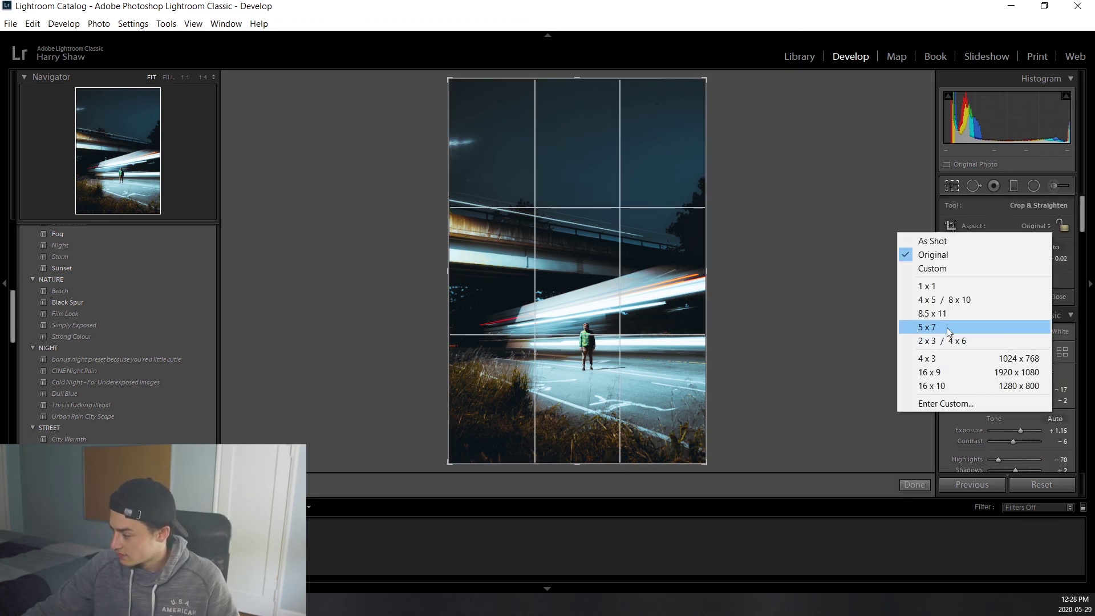
pyautogui.click(945, 300)
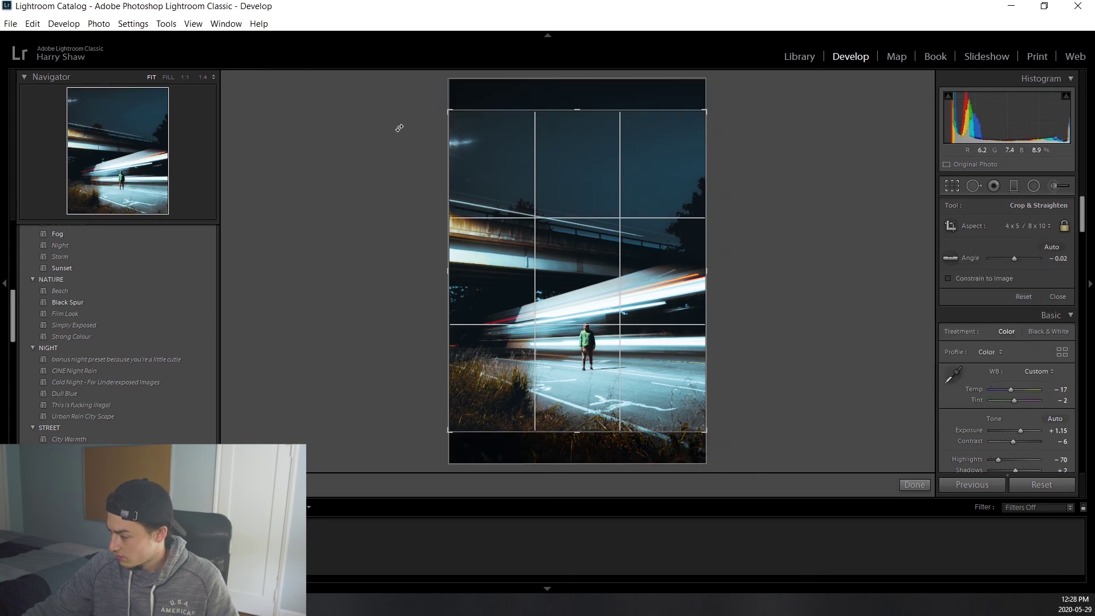
pyautogui.moveTo(591, 282); pyautogui.dragTo(592, 275)
pyautogui.moveTo(449, 276); pyautogui.dragTo(454, 277)
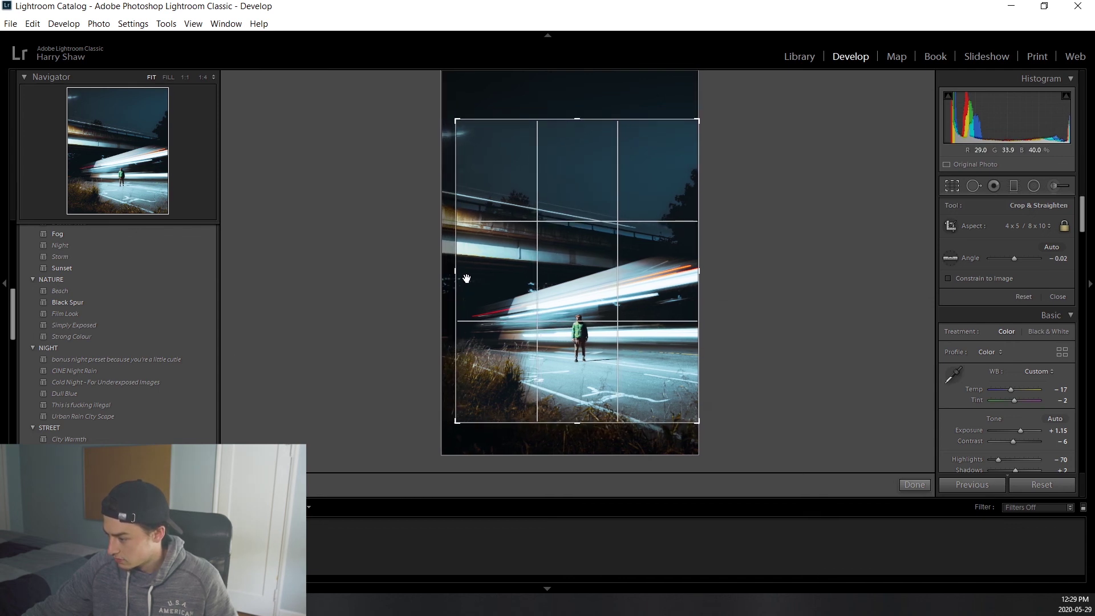
pyautogui.click(913, 484)
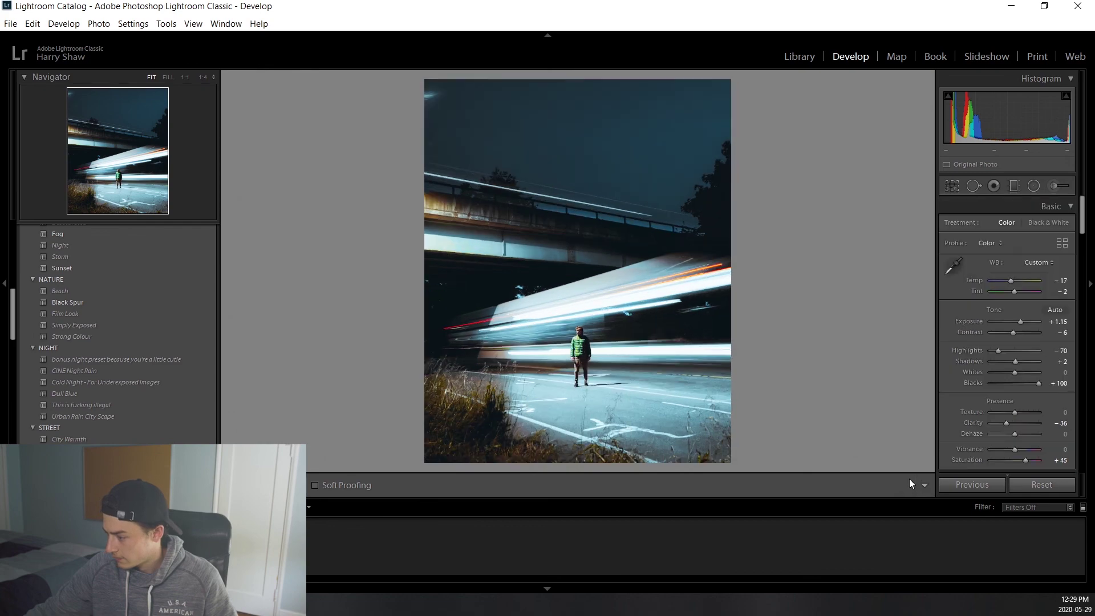